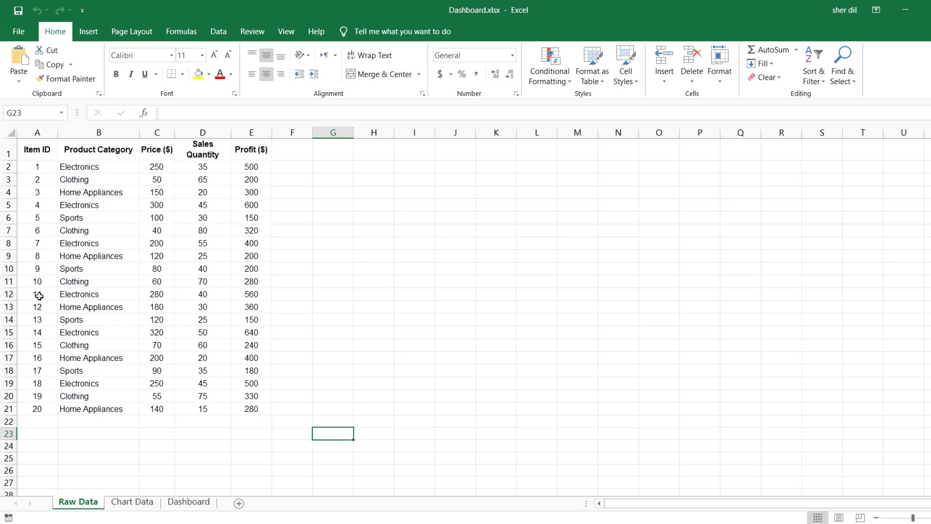
Step: Convert the raw data range A1:E21 into a table with headers
left_click(120, 293)
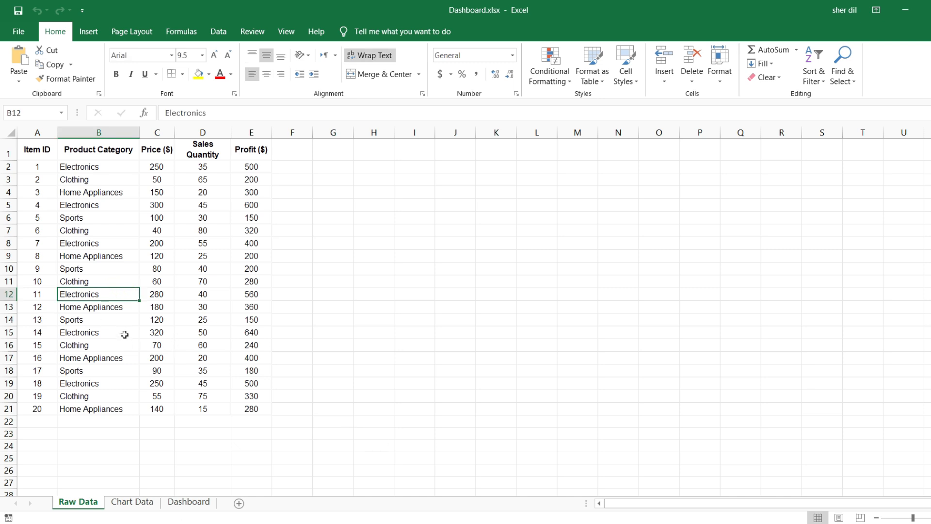
left_click(171, 257)
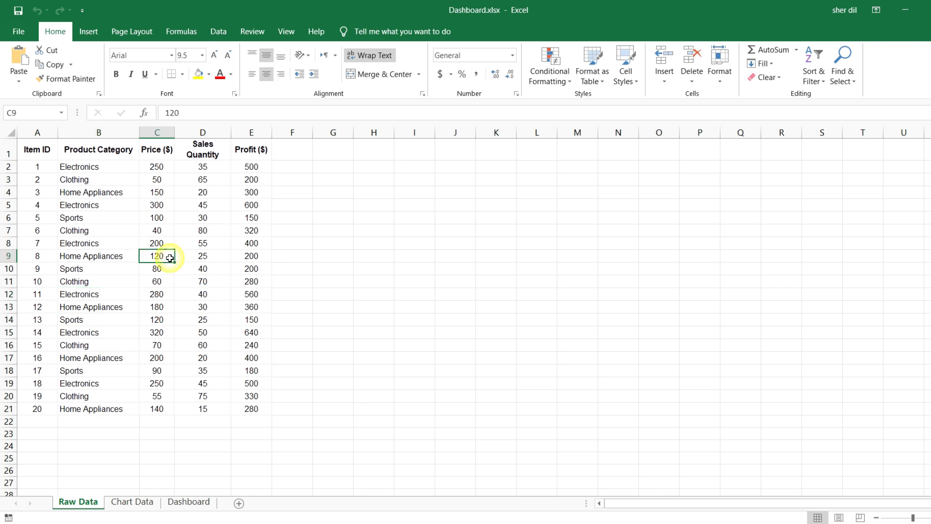
left_click(89, 31)
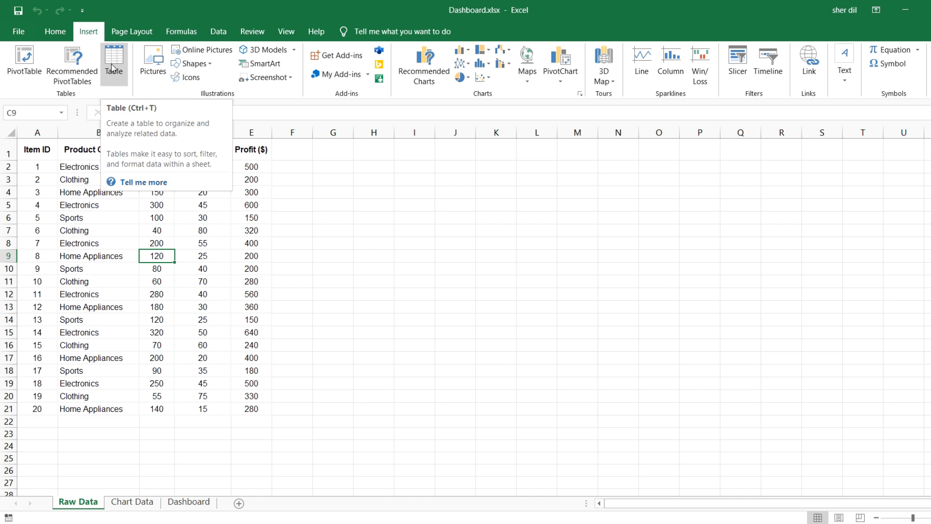
left_click(113, 68)
left_click_drag(731, 247, 412, 185)
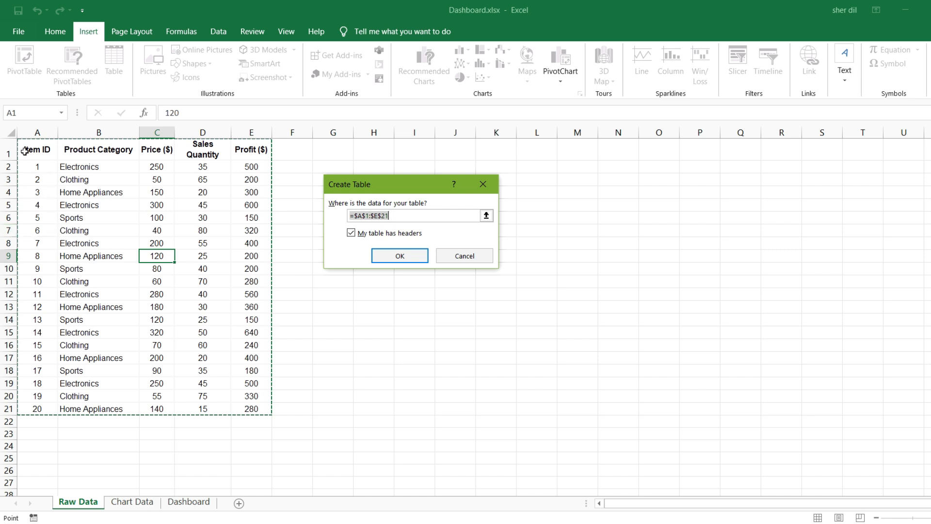
left_click_drag(41, 152, 243, 152)
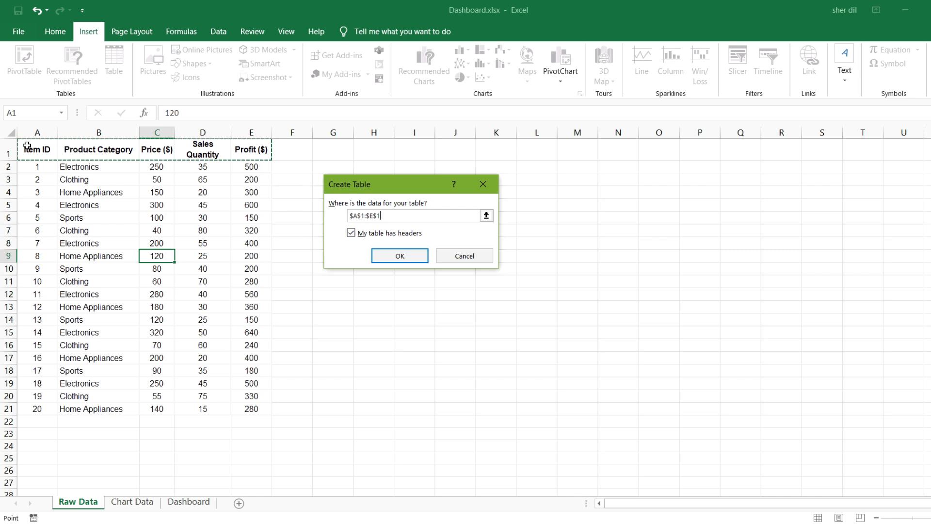
left_click_drag(26, 148, 252, 406)
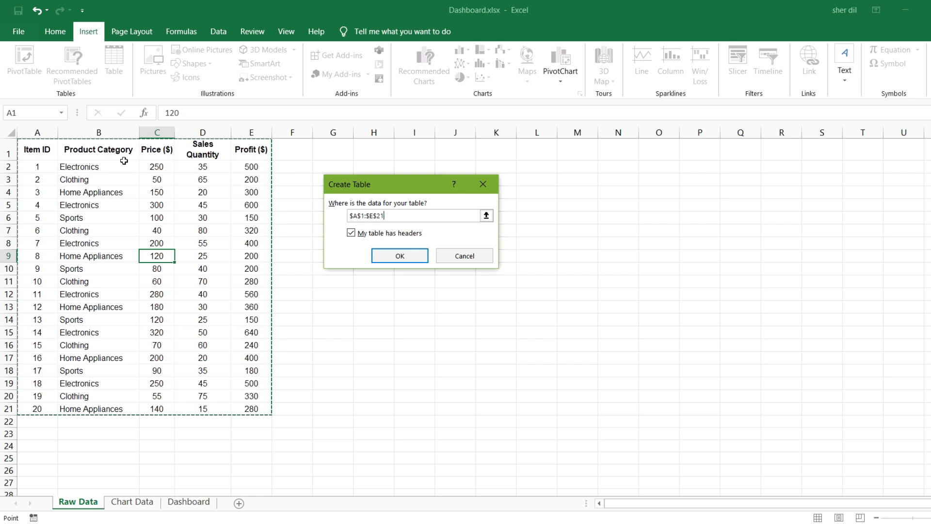
left_click(398, 259)
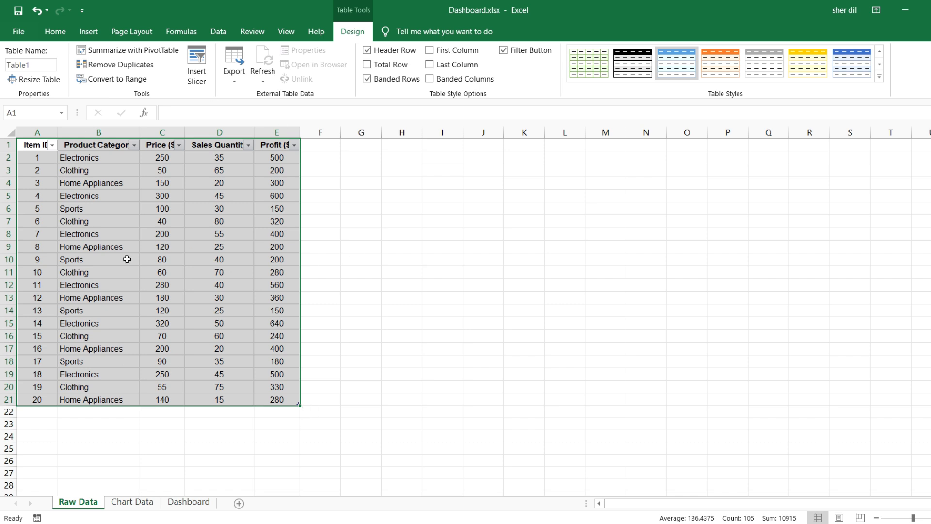
Step: Create a PivotTable from Table1 on the existing Raw Data worksheet at cell G3
left_click(87, 32)
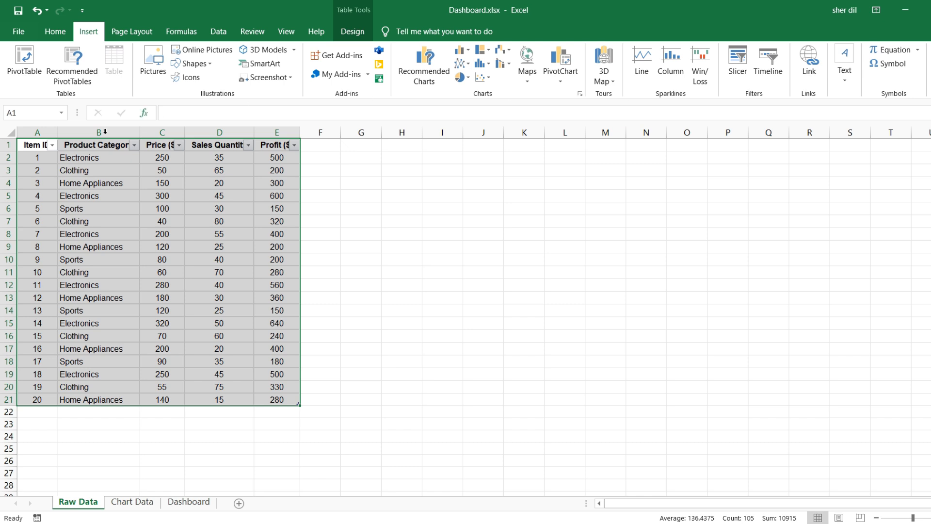
left_click(22, 67)
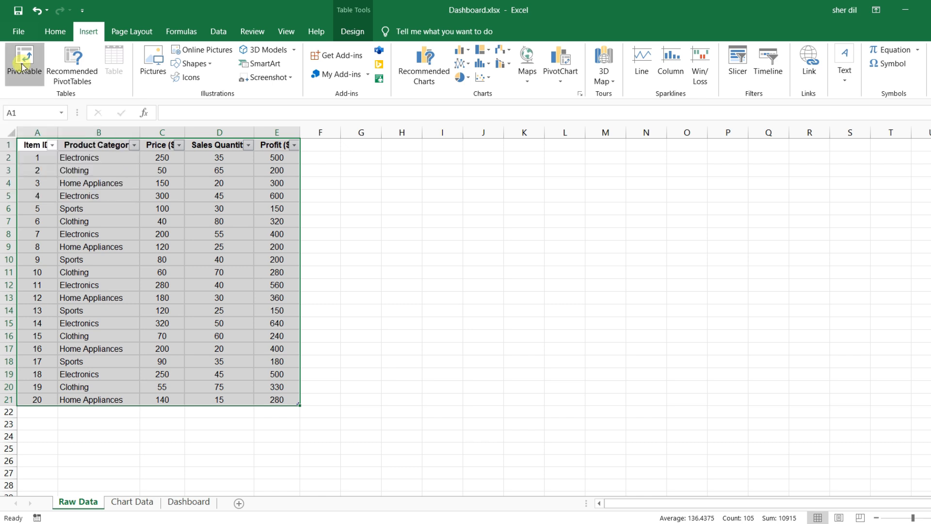
left_click_drag(366, 119, 443, 161)
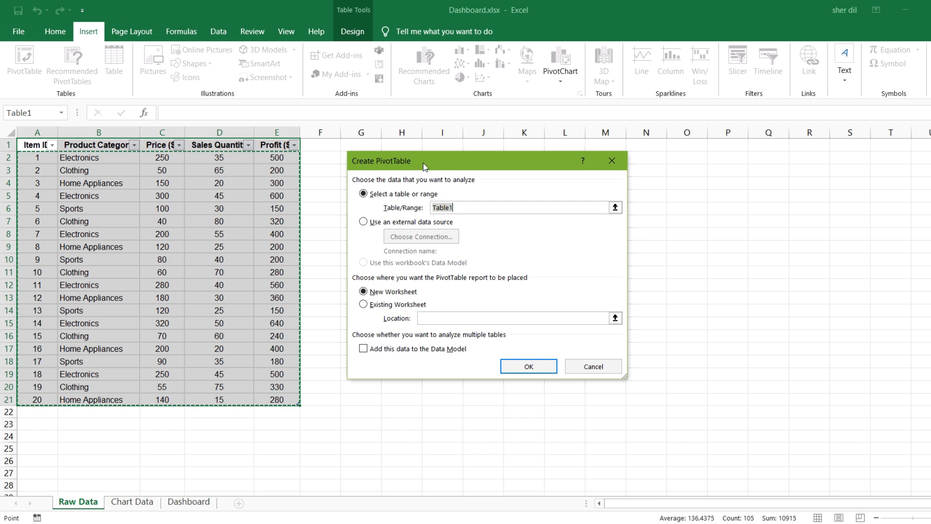
left_click_drag(412, 162, 719, 157)
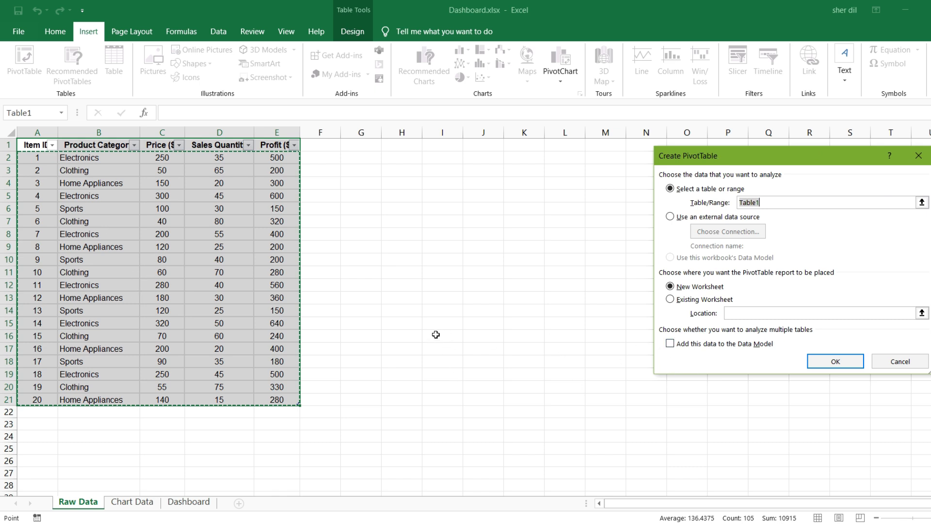
left_click(670, 299)
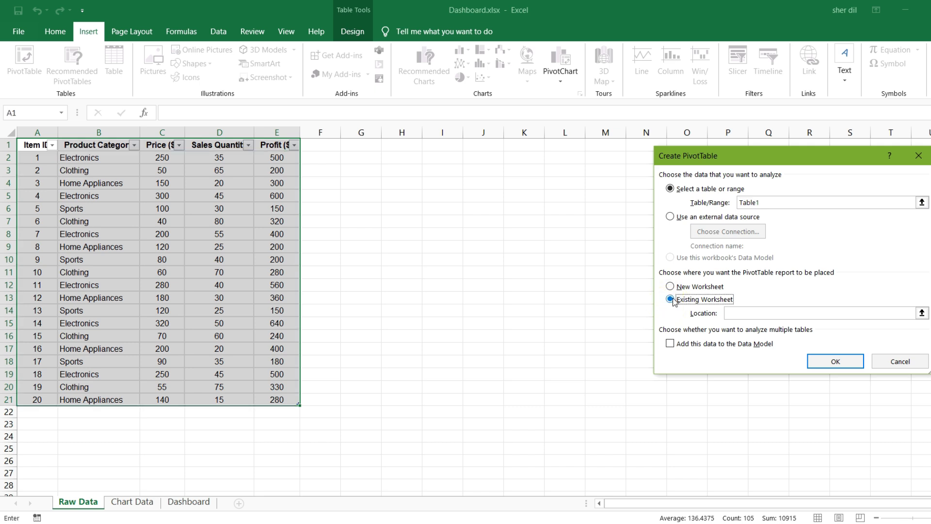
left_click(732, 314)
left_click(346, 169)
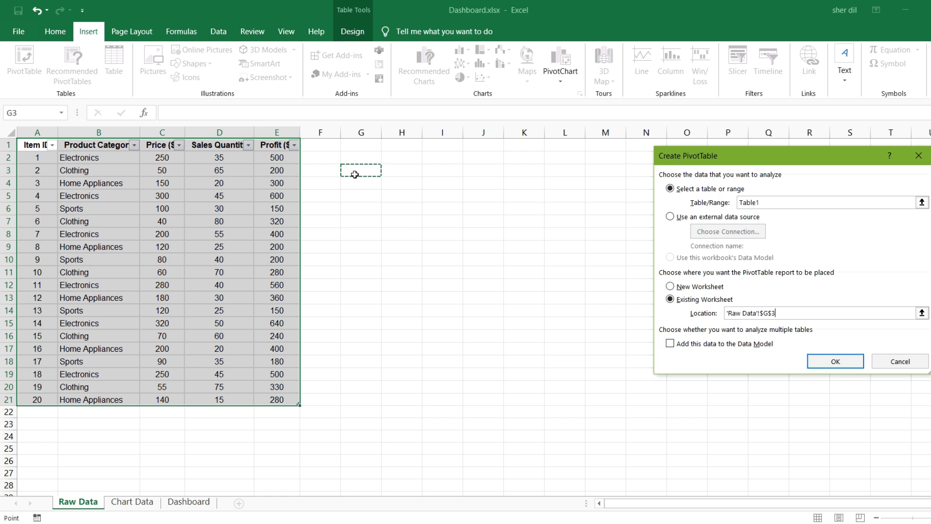
left_click(837, 362)
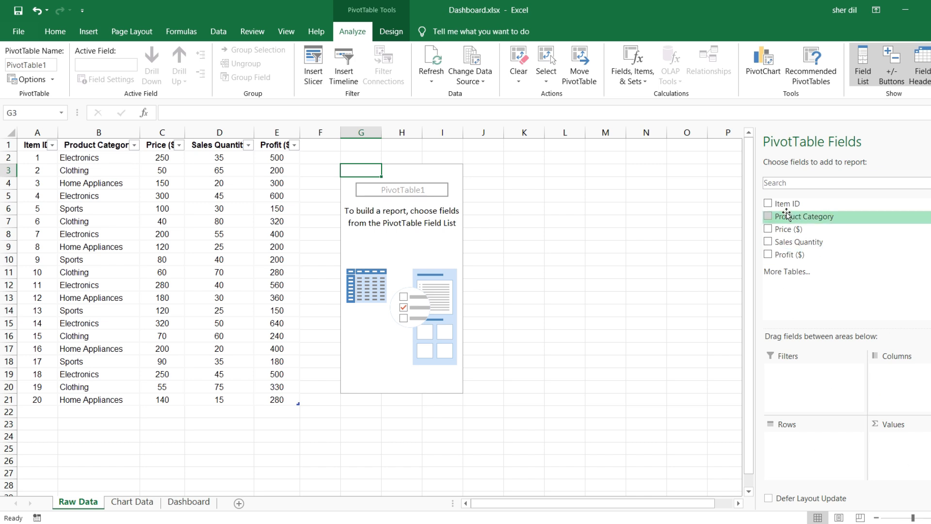
Step: Add the Item ID, Product Category, Price ($), Sales Quantity and Profit ($) fields to the PivotTable
left_click_drag(783, 203, 802, 204)
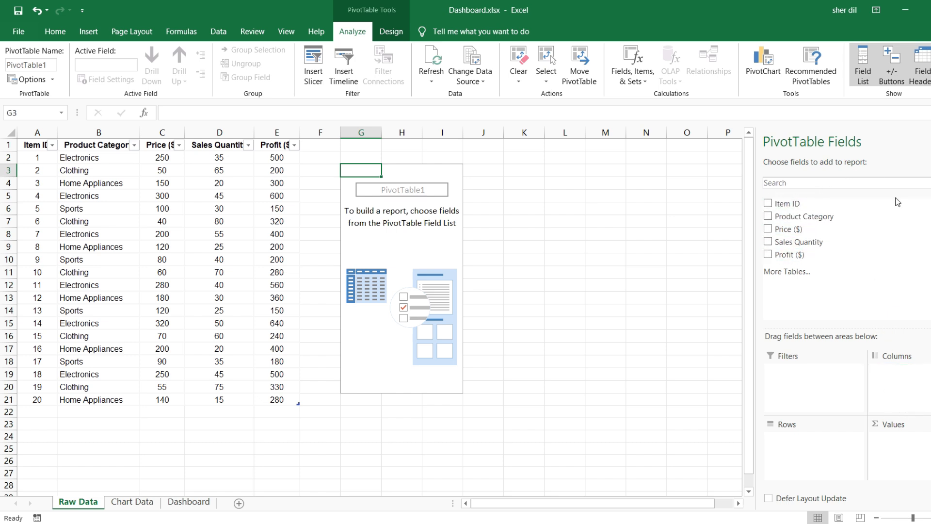
left_click(768, 204)
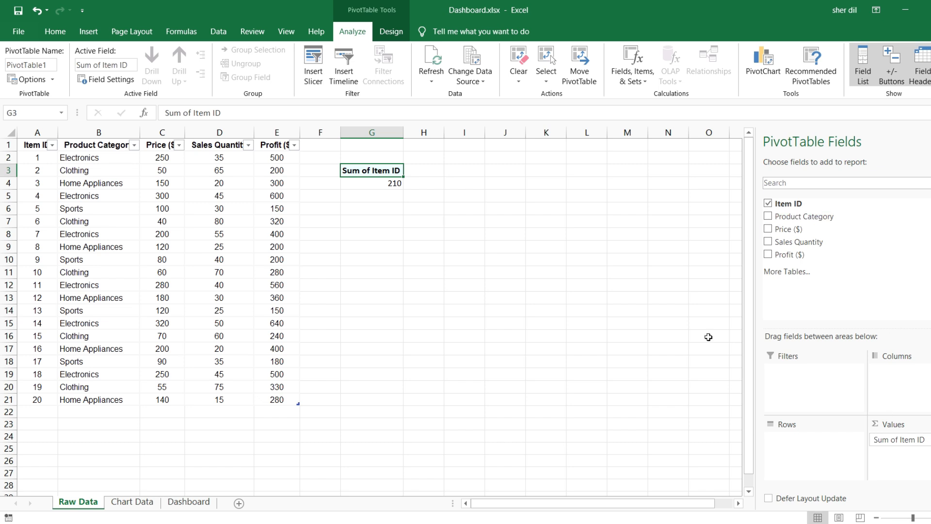
left_click_drag(902, 445, 679, 337)
left_click(768, 216)
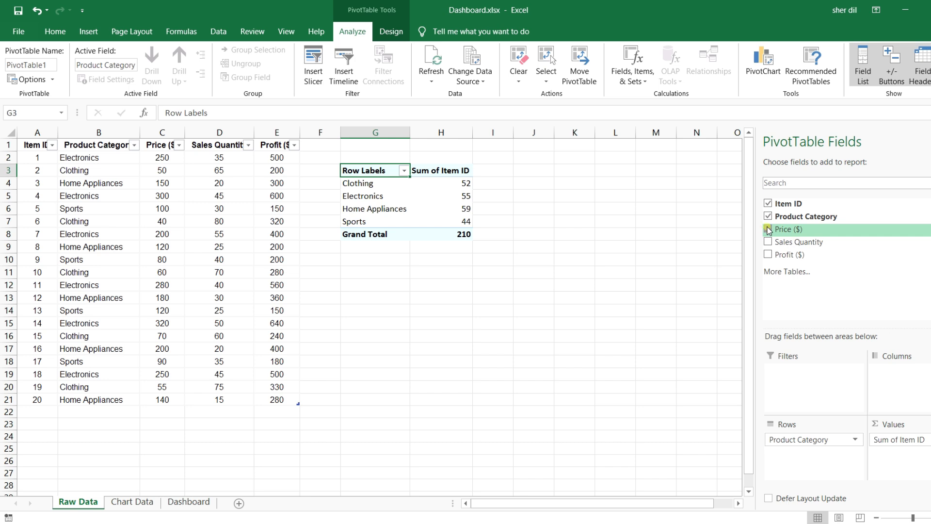
left_click(768, 229)
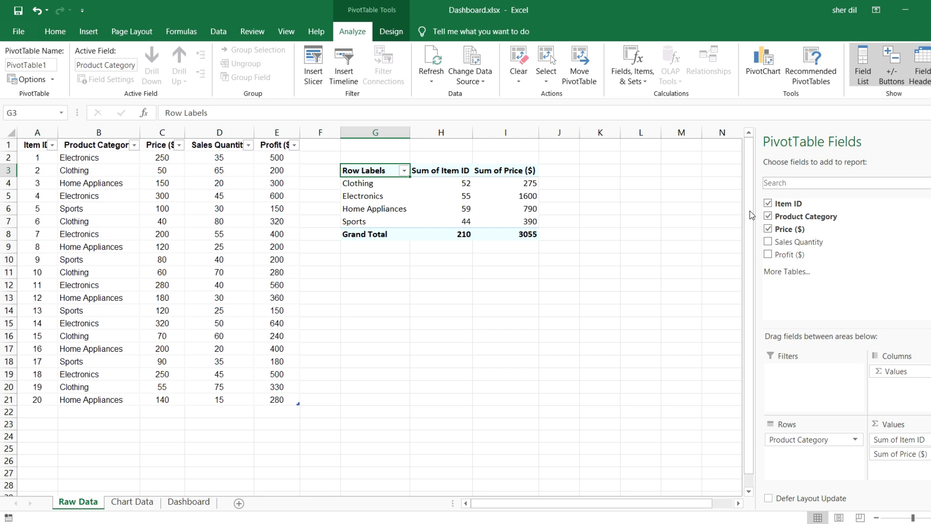
left_click(769, 242)
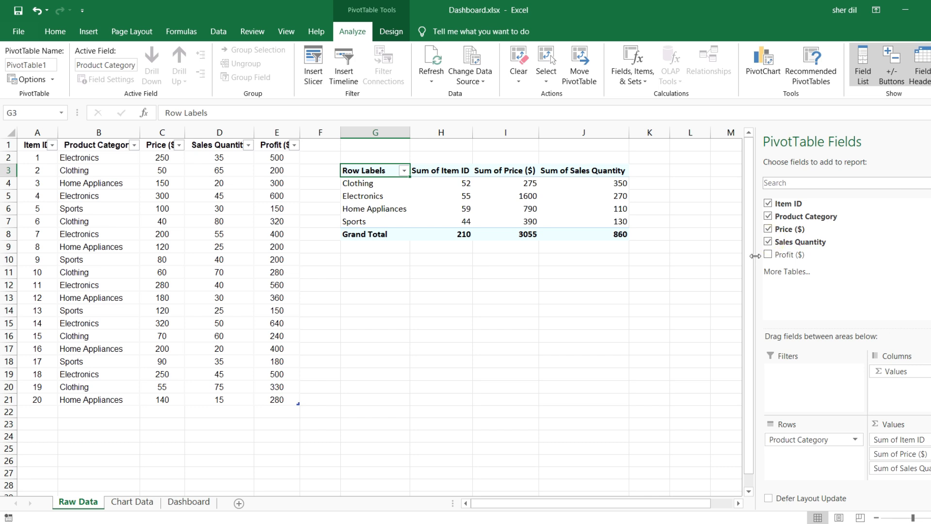
left_click(768, 255)
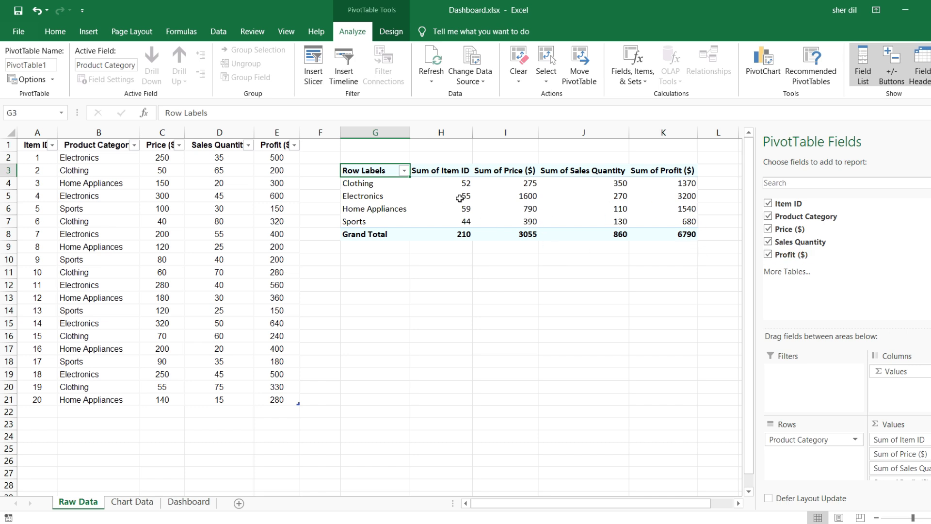
Step: Remove the Item ID, Price ($) and Sales Quantity fields from the PivotTable
left_click(767, 204)
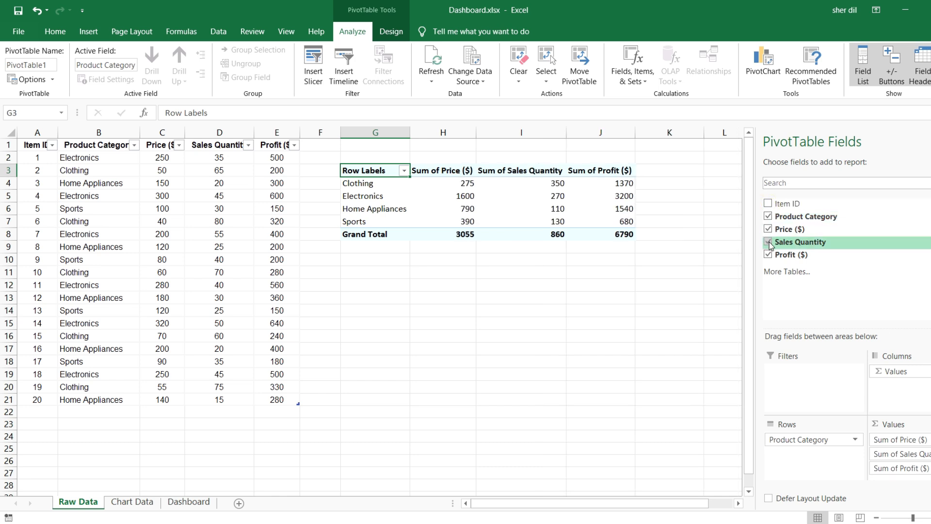
left_click(768, 228)
left_click(767, 242)
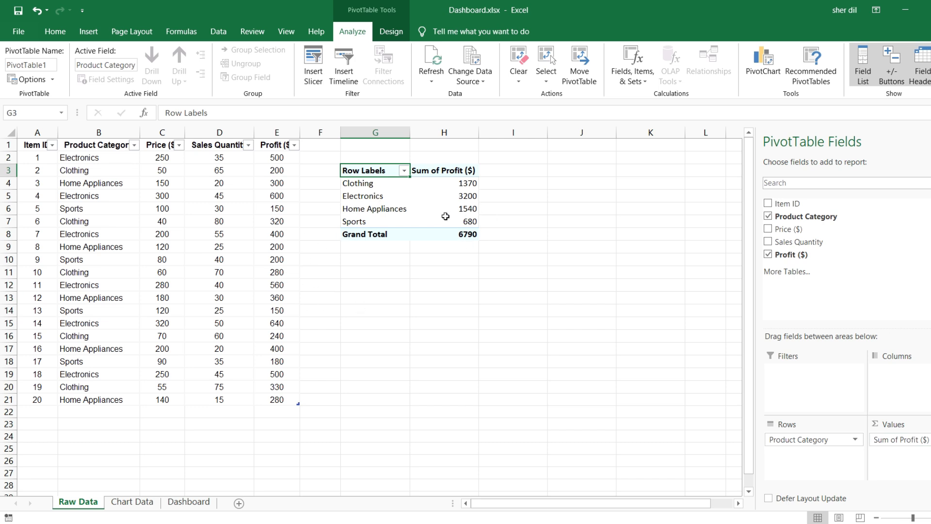
left_click(380, 204)
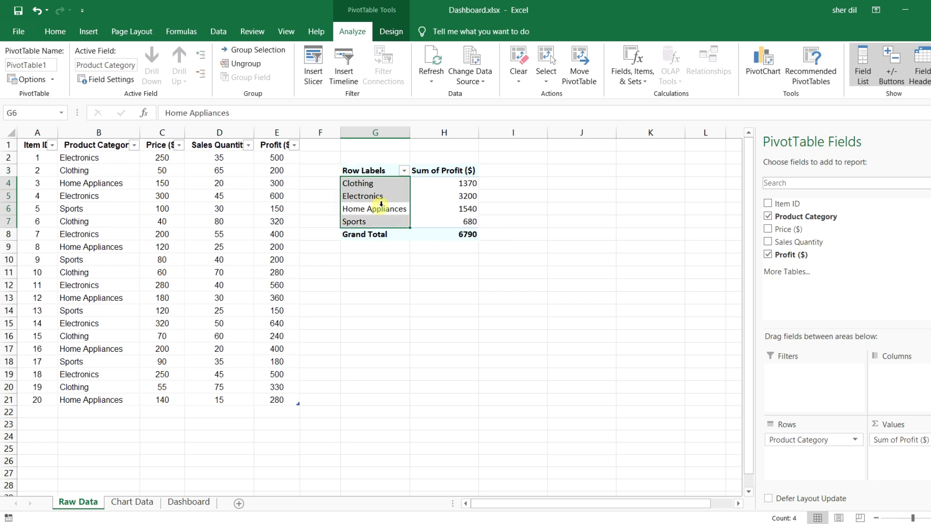
left_click(463, 205)
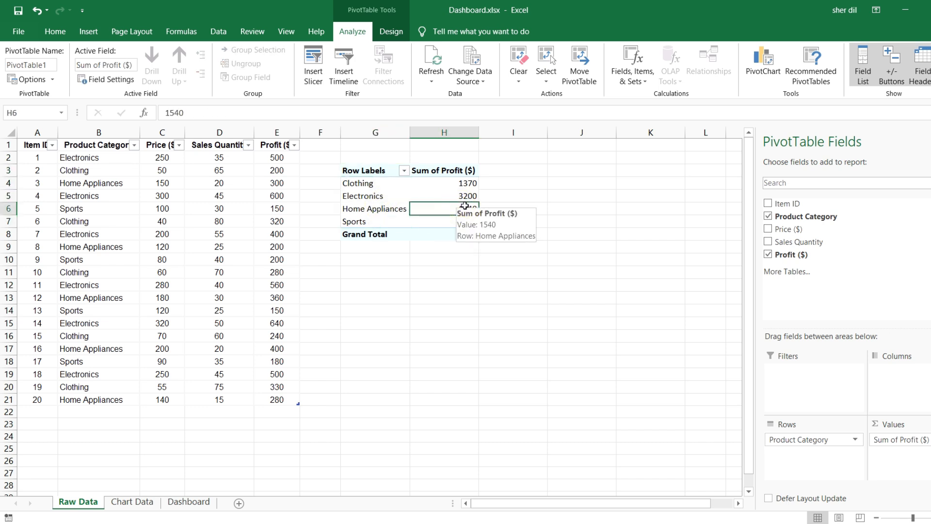
left_click(461, 195)
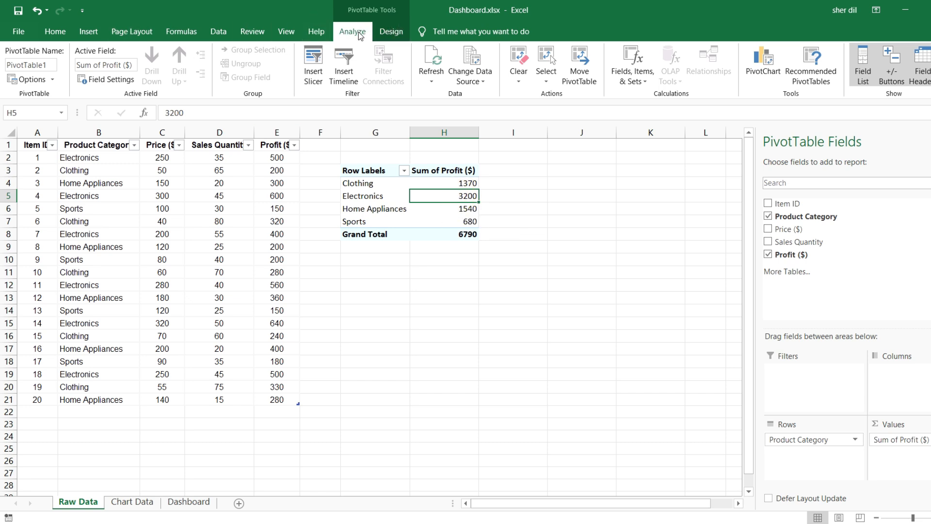
left_click(47, 33)
Step: Insert a Clustered Column PivotChart of profit by product category and place it just below the PivotTable
left_click(464, 209)
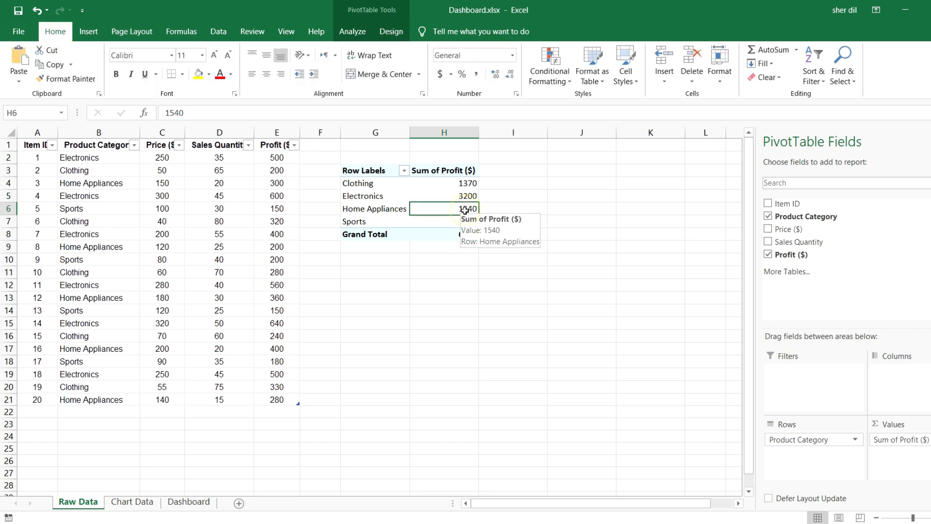
left_click(353, 35)
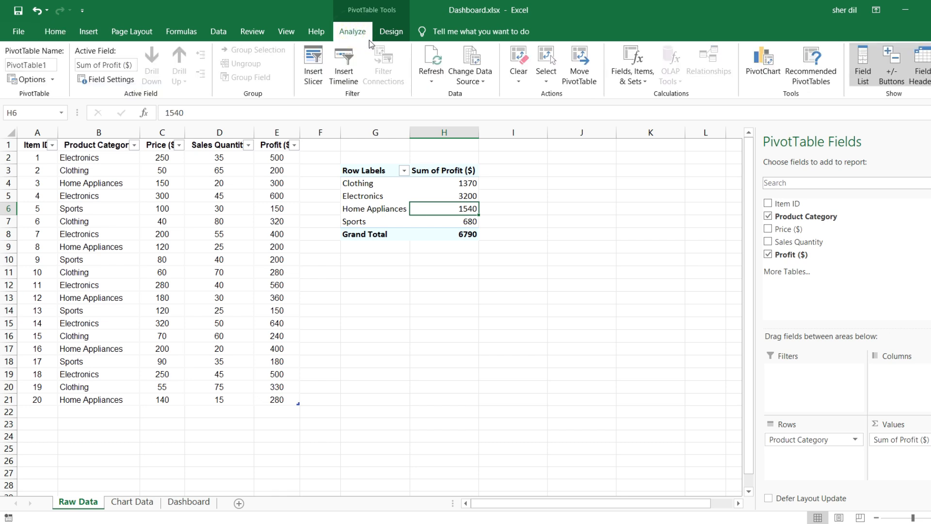
left_click(765, 75)
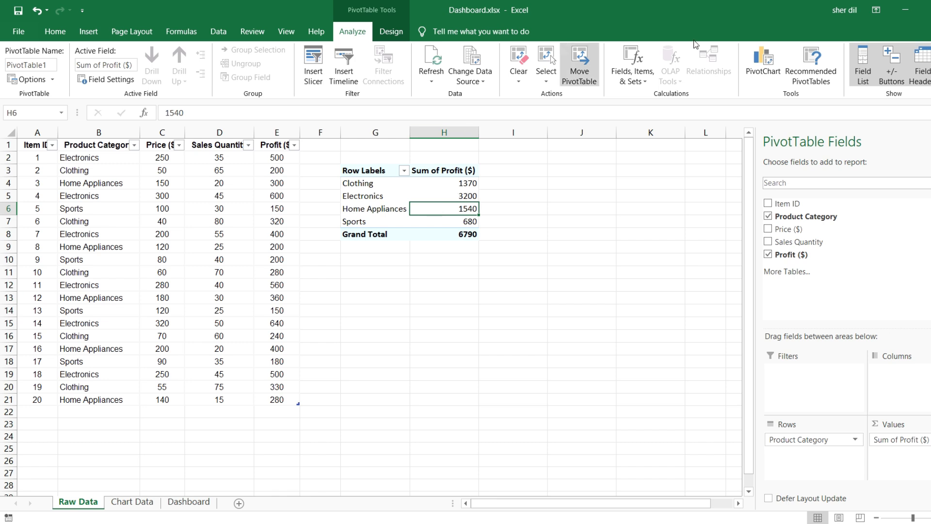
left_click(765, 64)
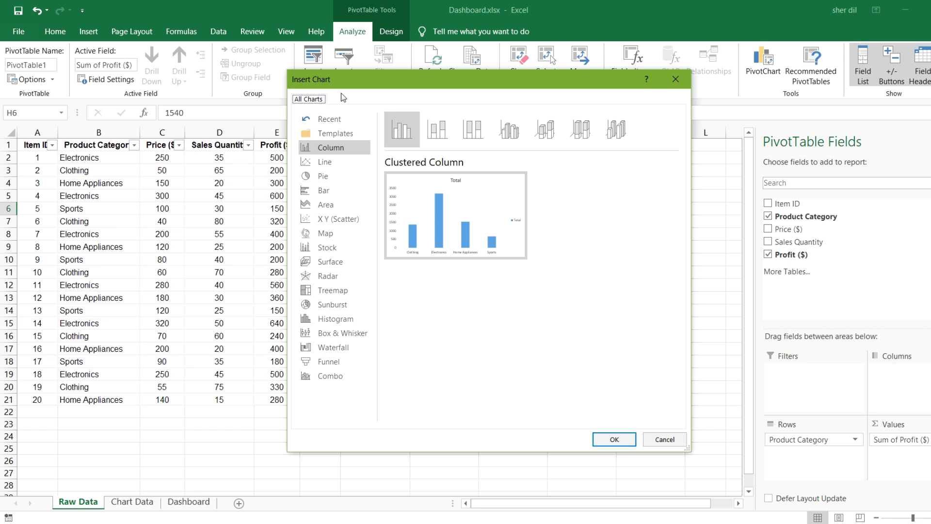
left_click_drag(374, 88, 340, 71)
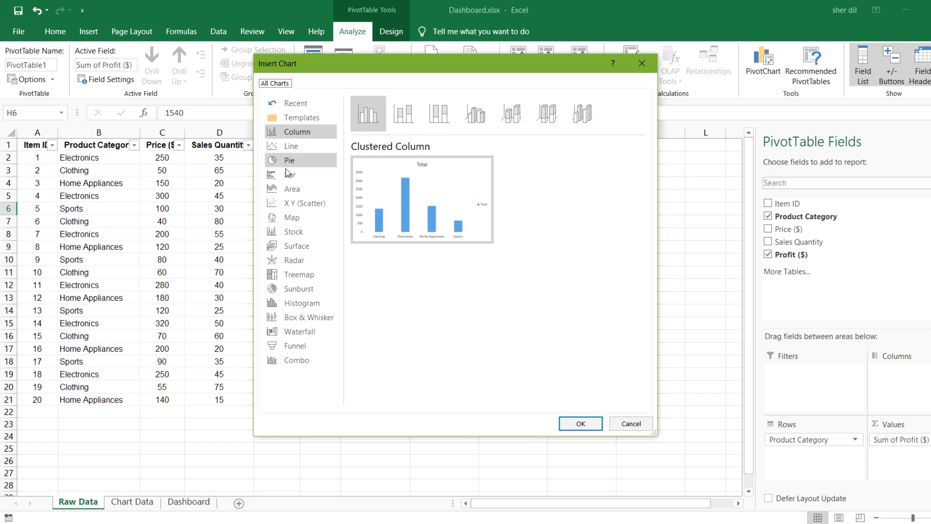
mouse_move(371, 207)
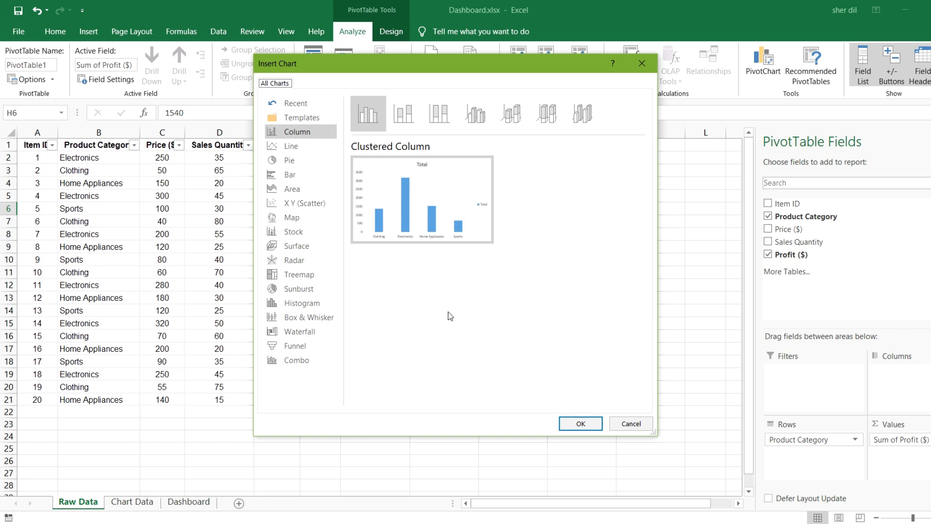
mouse_move(431, 240)
left_click(581, 424)
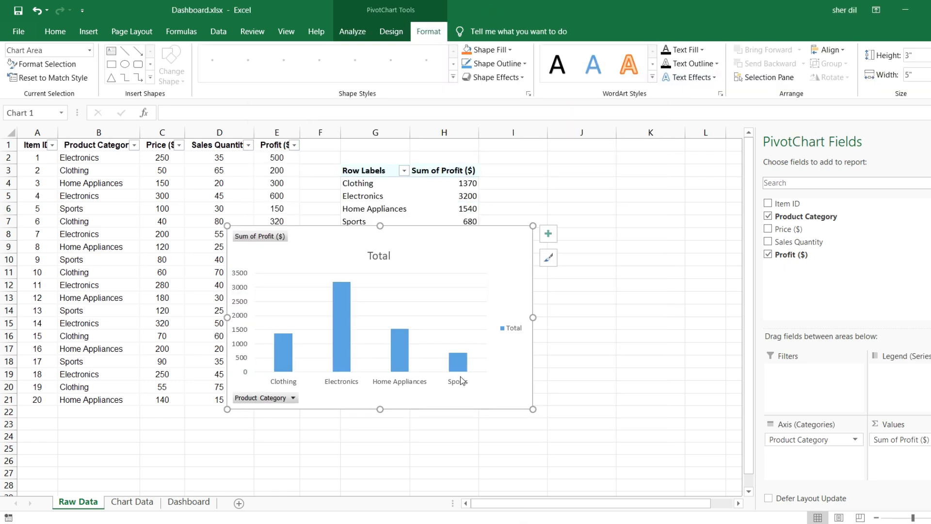
left_click_drag(308, 250, 387, 269)
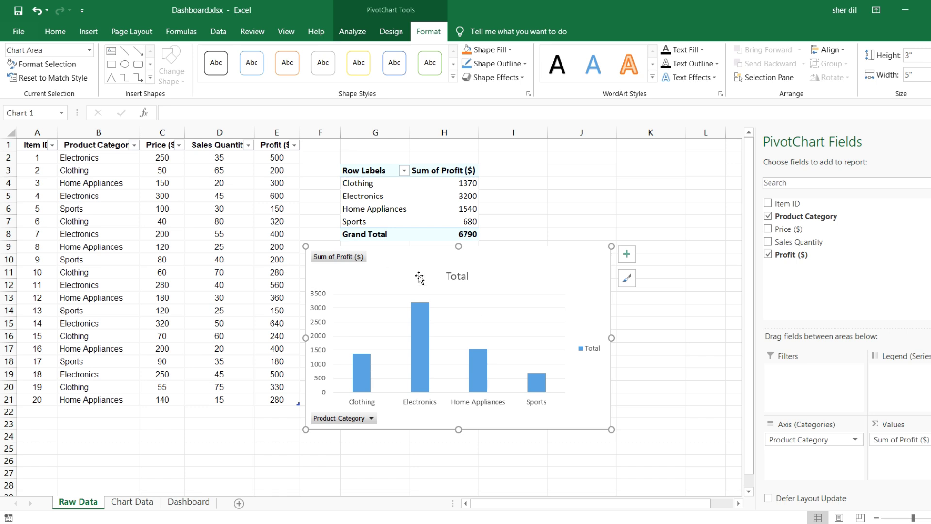
Step: Change the PivotChart's title to PROFIT and close the formatting pane
double_click(458, 276)
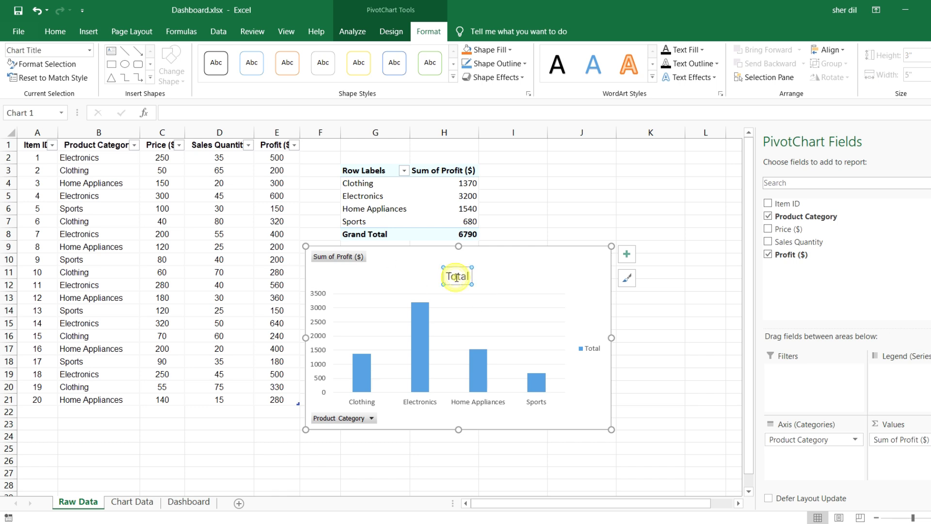
double_click(456, 277)
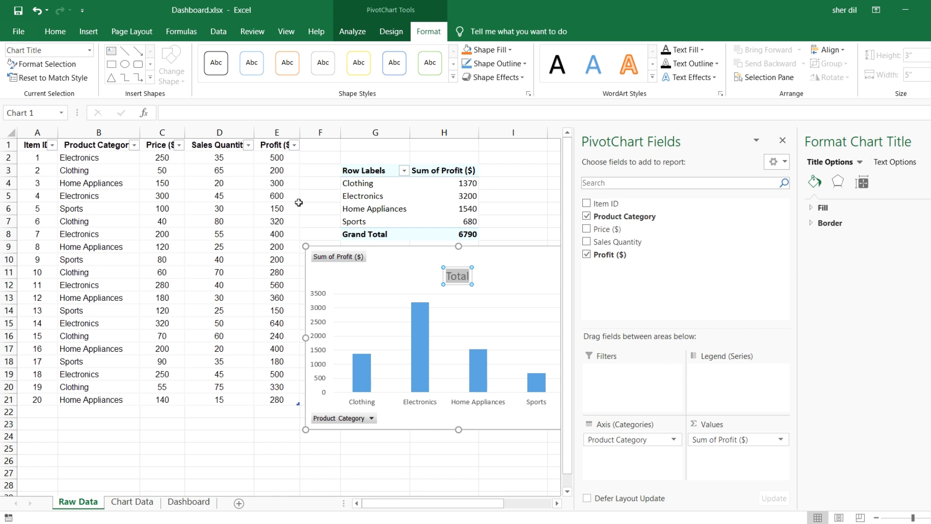
type("PROFIT")
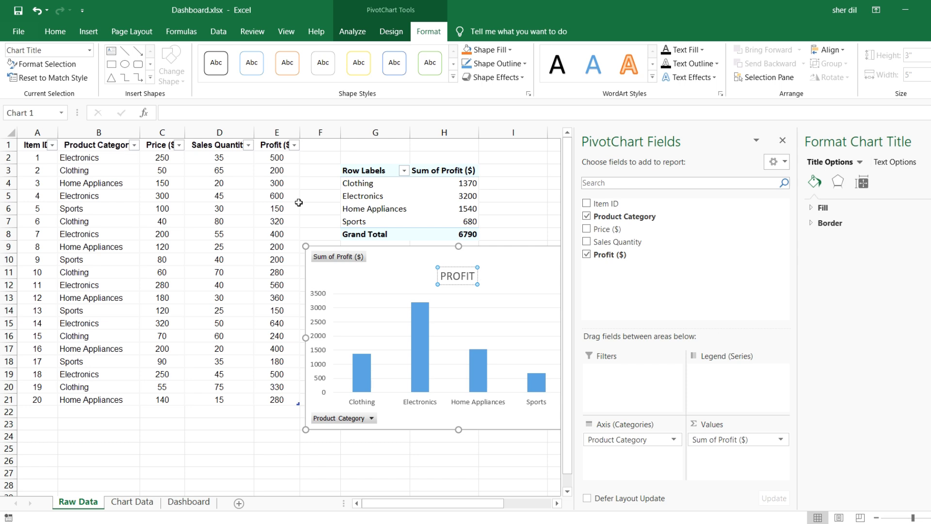
left_click(518, 234)
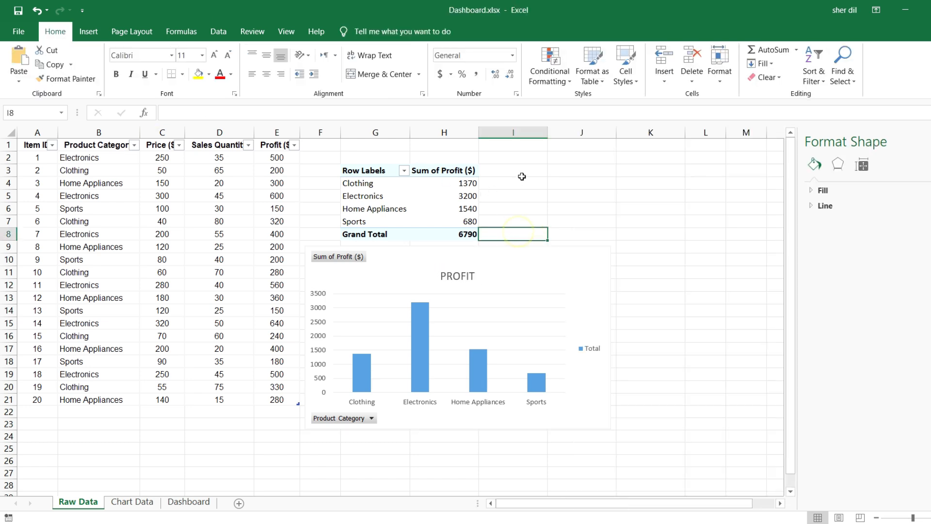
left_click(490, 268)
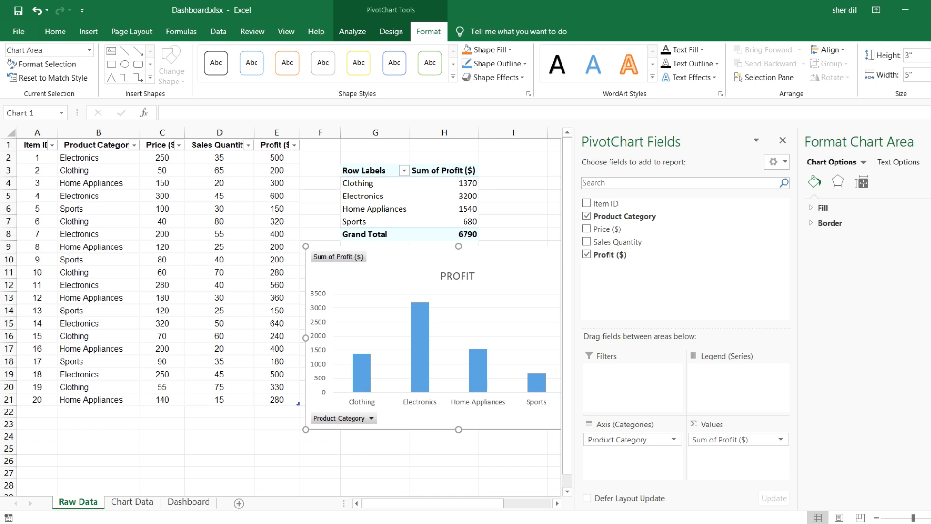
left_click(930, 141)
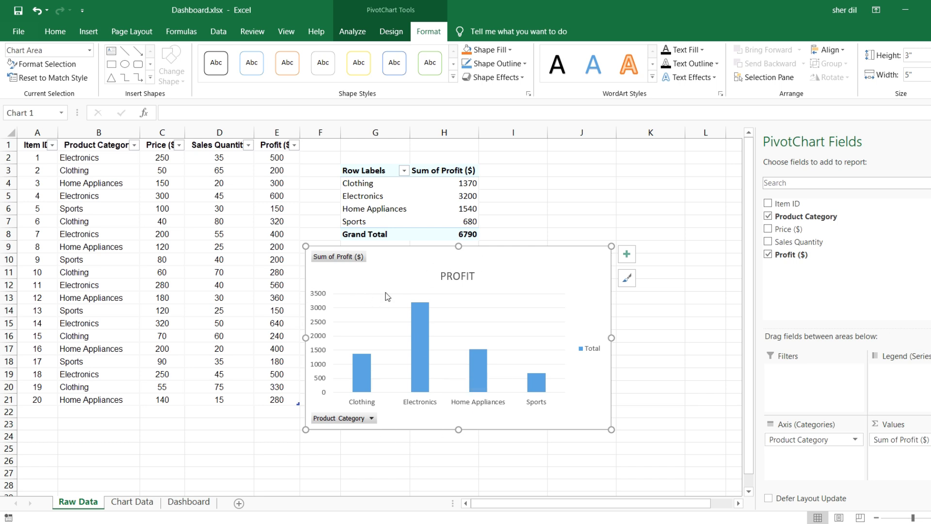
Step: Add axis titles to the PivotChart and name the vertical axis Profit
left_click(627, 255)
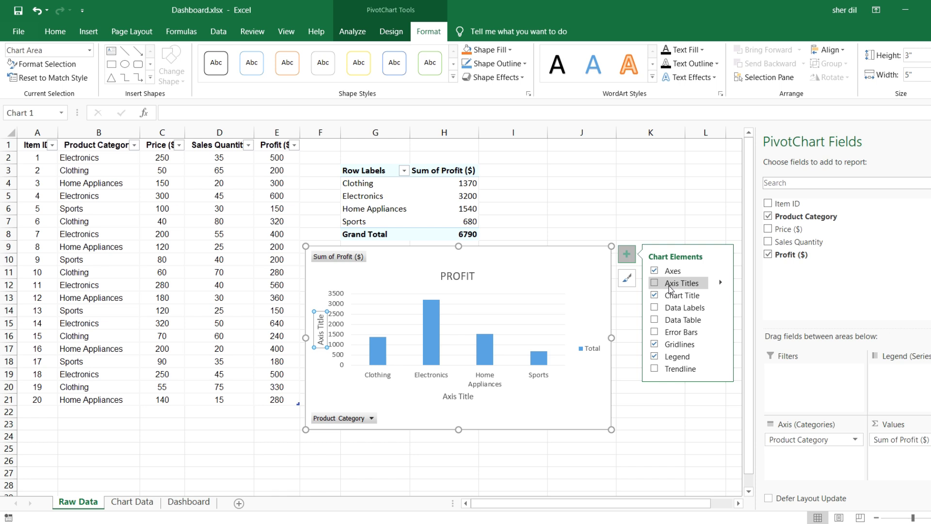
left_click(655, 284)
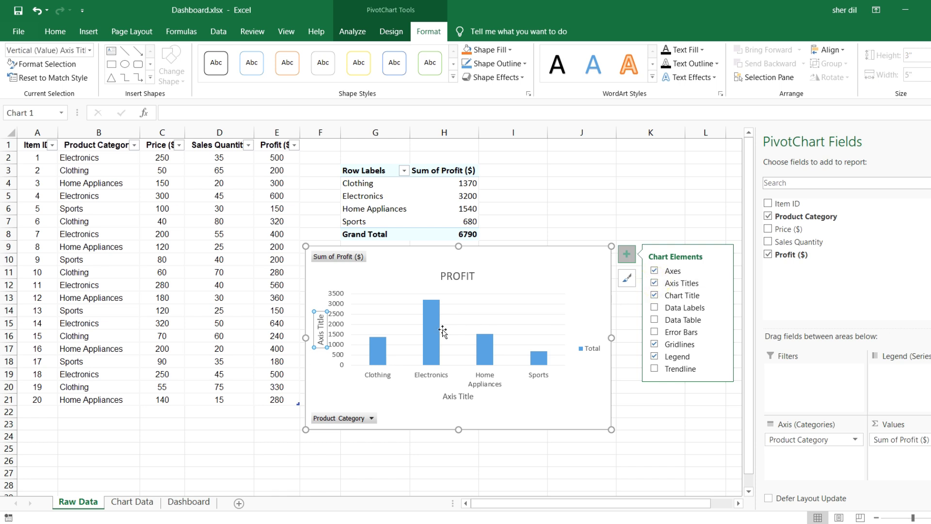
double_click(324, 334)
type("Profit")
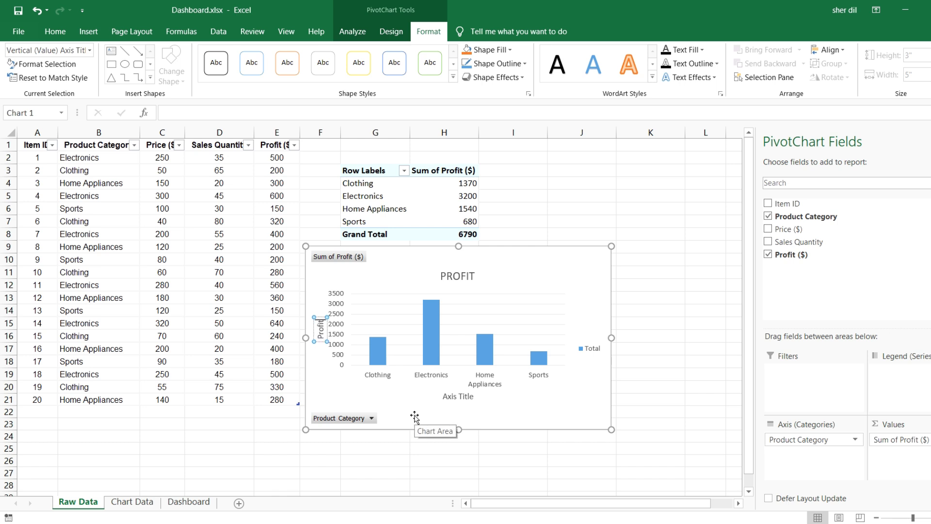
Step: Name the chart's horizontal axis Categories and close the formatting pane
double_click(457, 397)
double_click(457, 397)
double_click(464, 397)
triple_click(464, 399)
type("Cate")
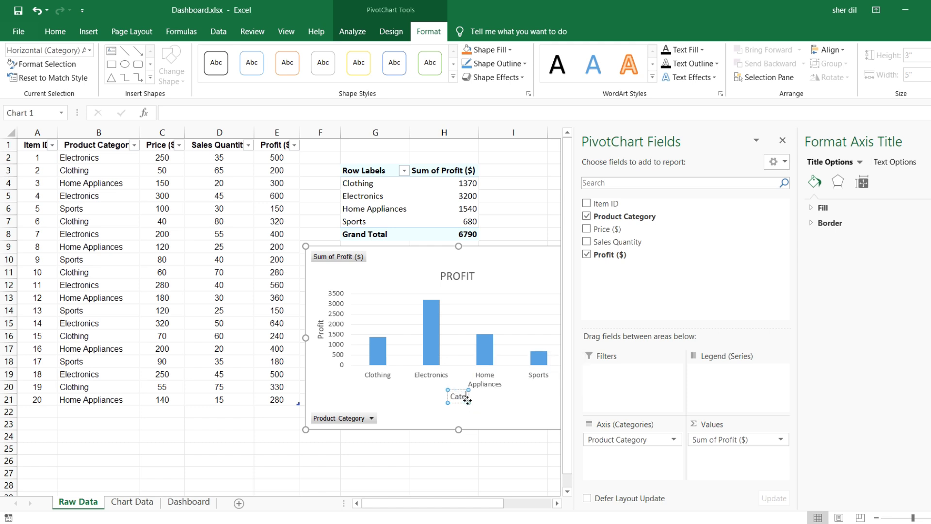
type("gories")
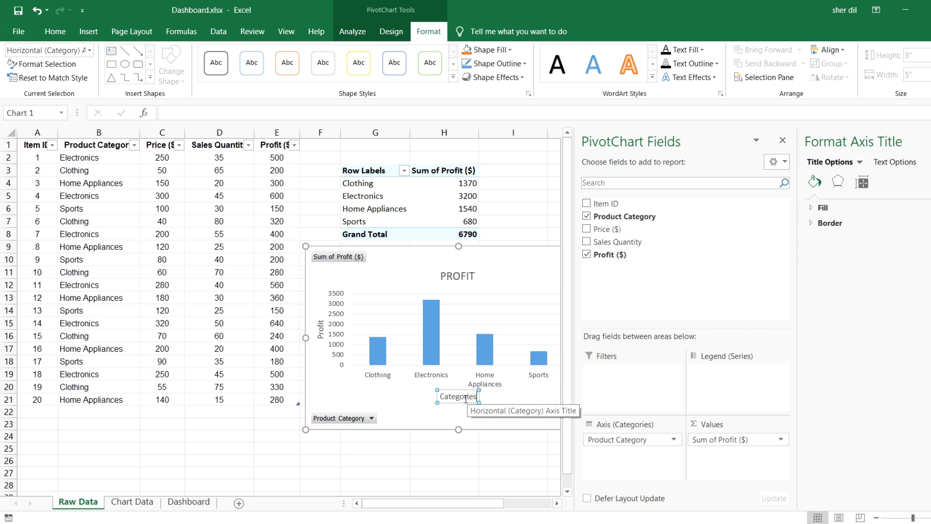
left_click(525, 279)
left_click(930, 140)
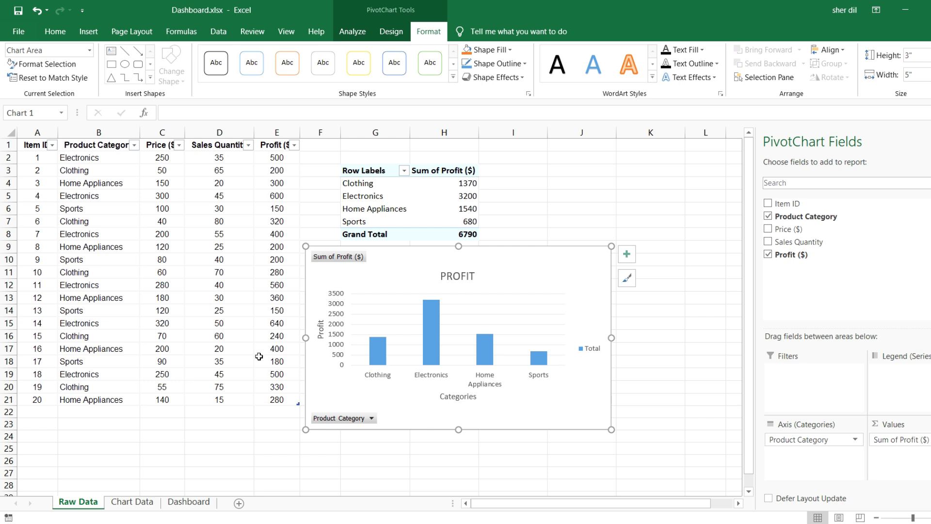
Step: Remove the legend from the PROFIT chart and hide all its field buttons
left_click(626, 255)
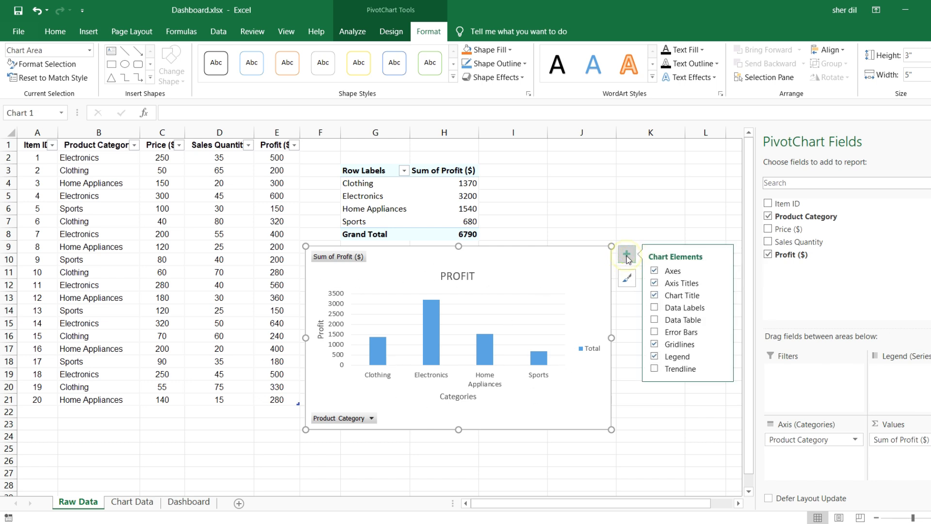
left_click(654, 358)
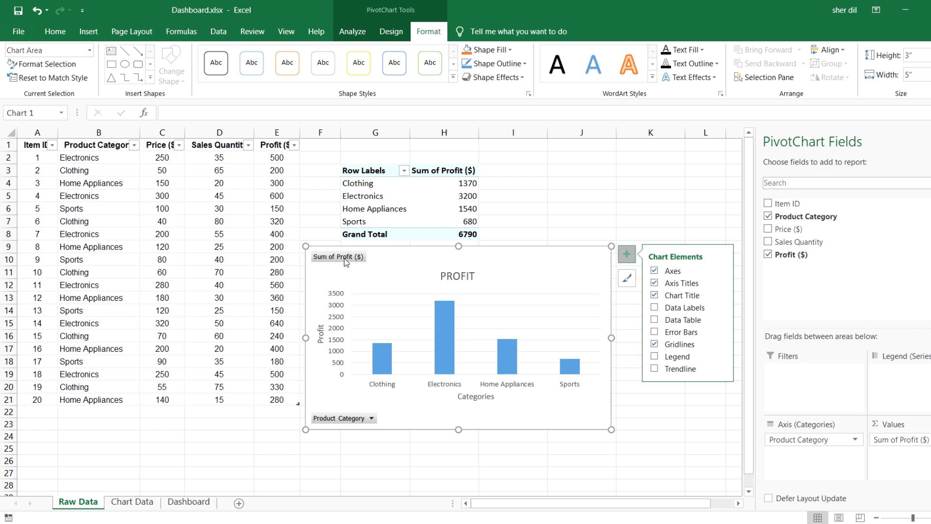
right_click(337, 419)
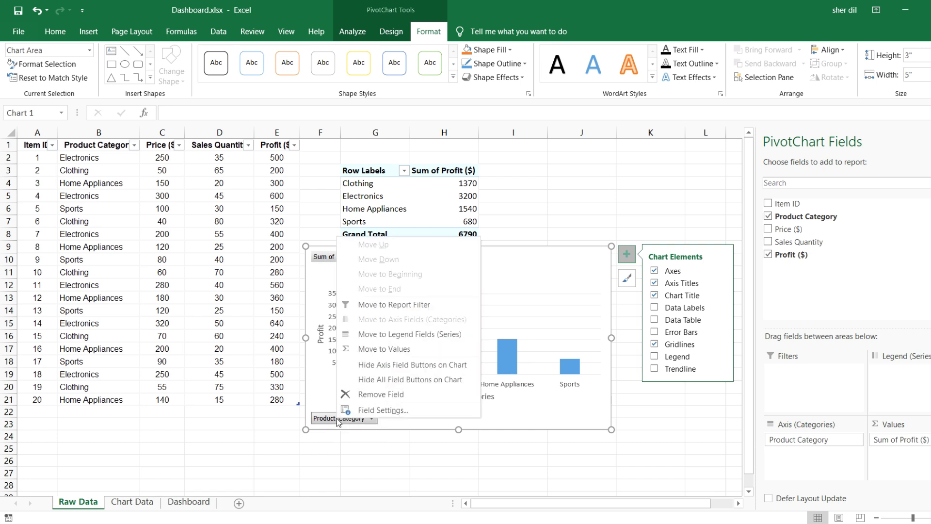
left_click(388, 379)
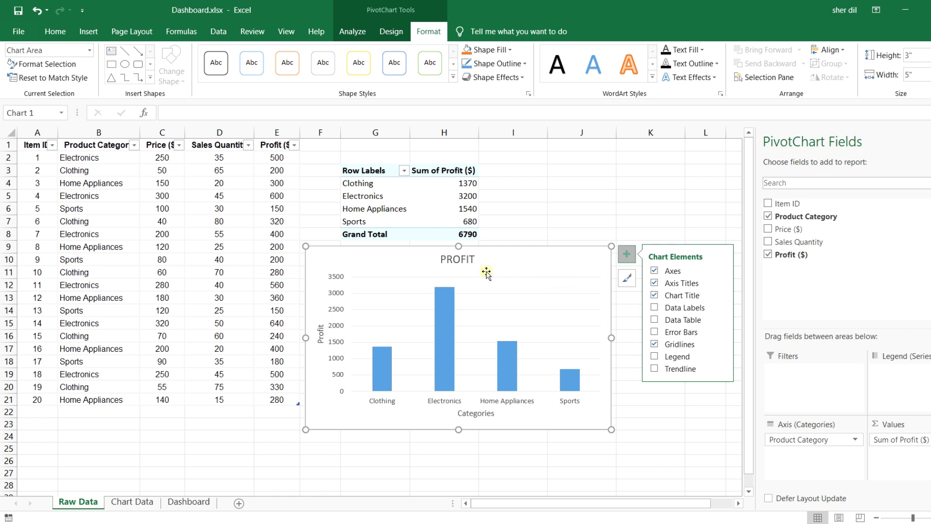
Step: Apply the dark chart style Style 9 to the PROFIT chart
left_click(391, 31)
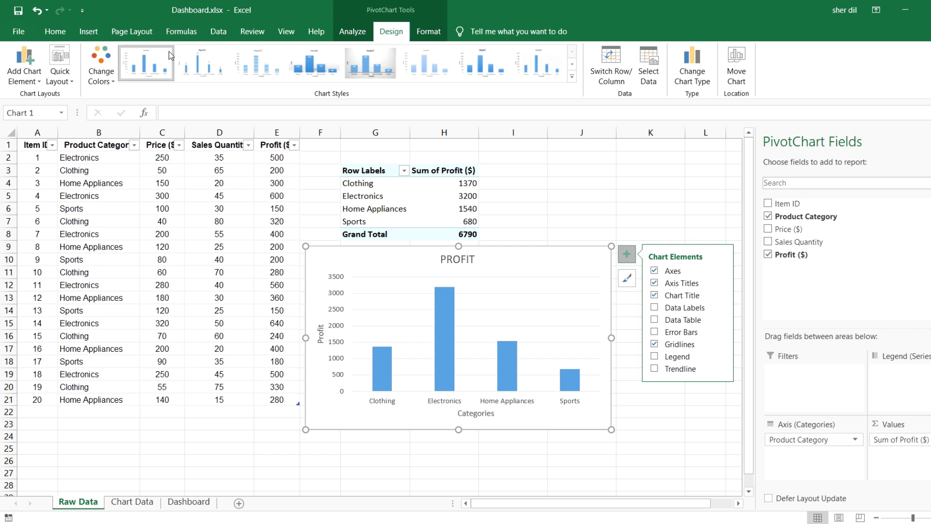
left_click(571, 77)
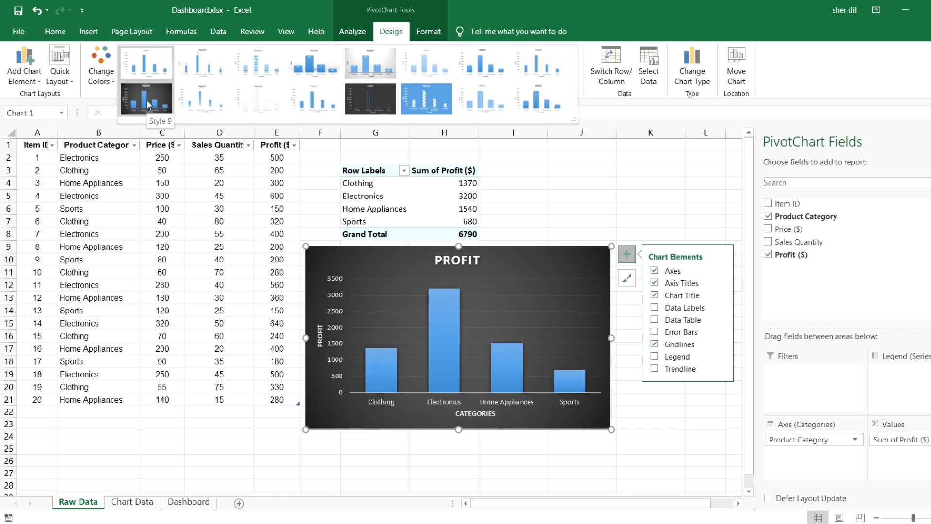
left_click(146, 100)
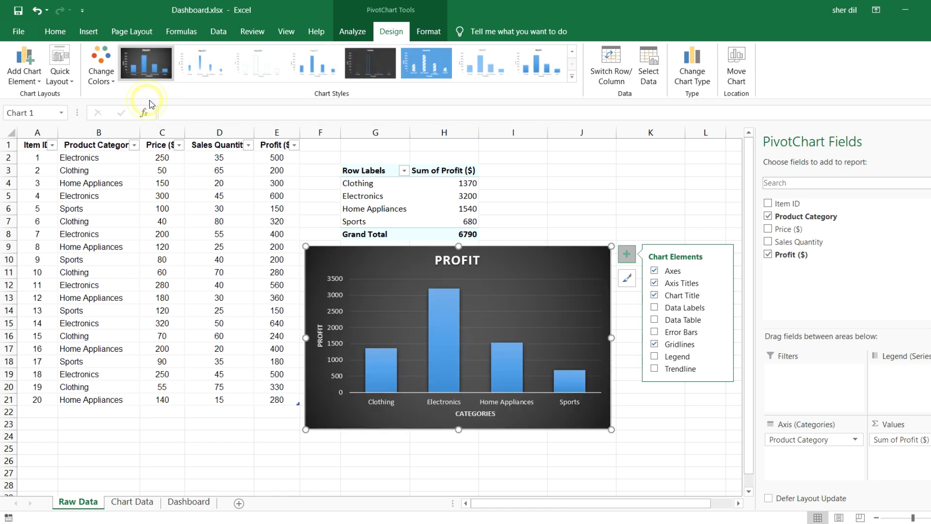
left_click(544, 465)
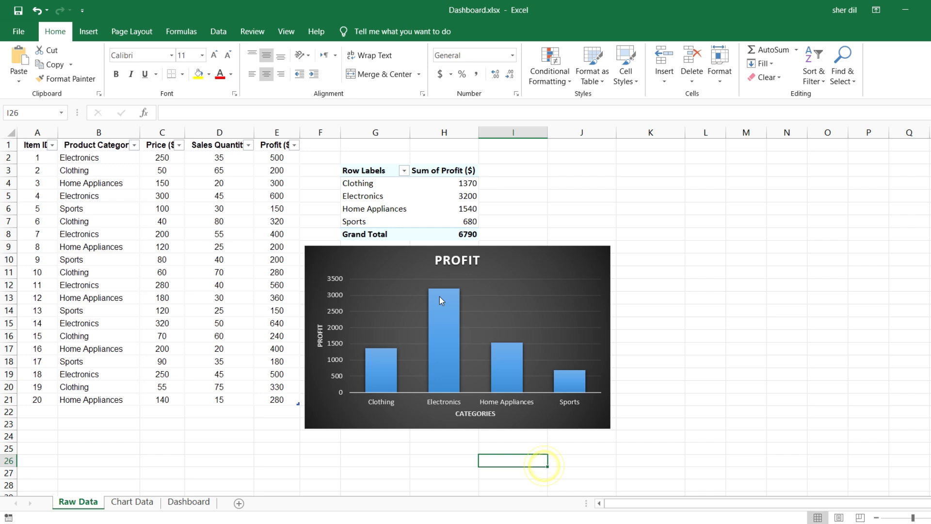
Step: Nudge the PROFIT chart slightly left and shrink it to end in column I at about row 21
left_click(516, 252)
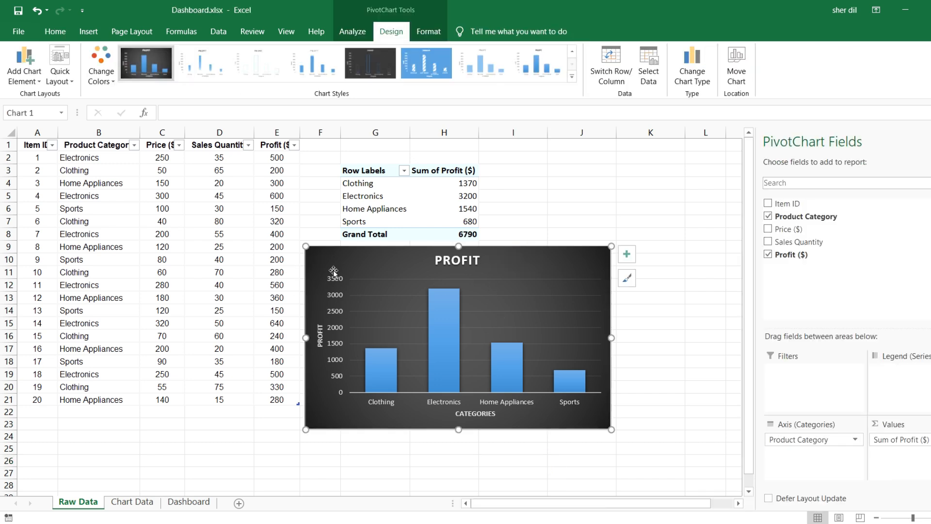
left_click_drag(388, 262, 382, 260)
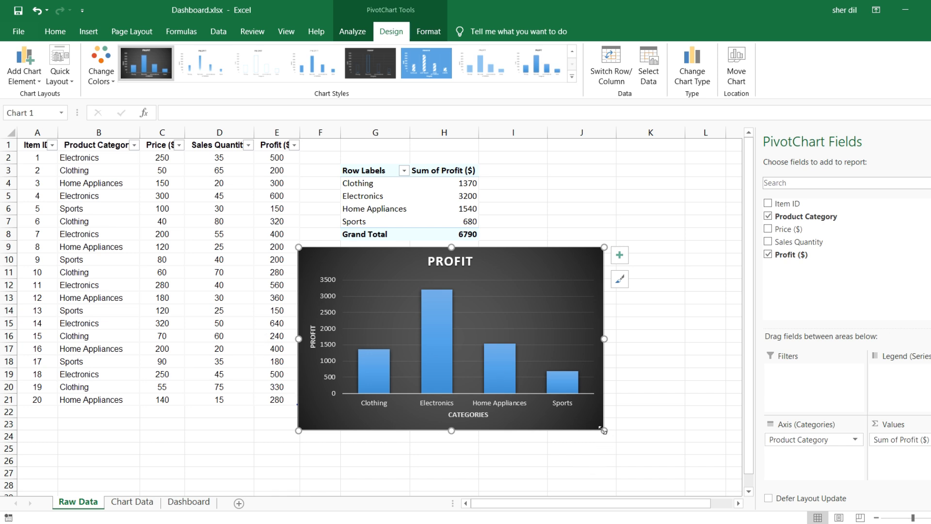
left_click_drag(605, 431, 508, 408)
left_click(397, 436)
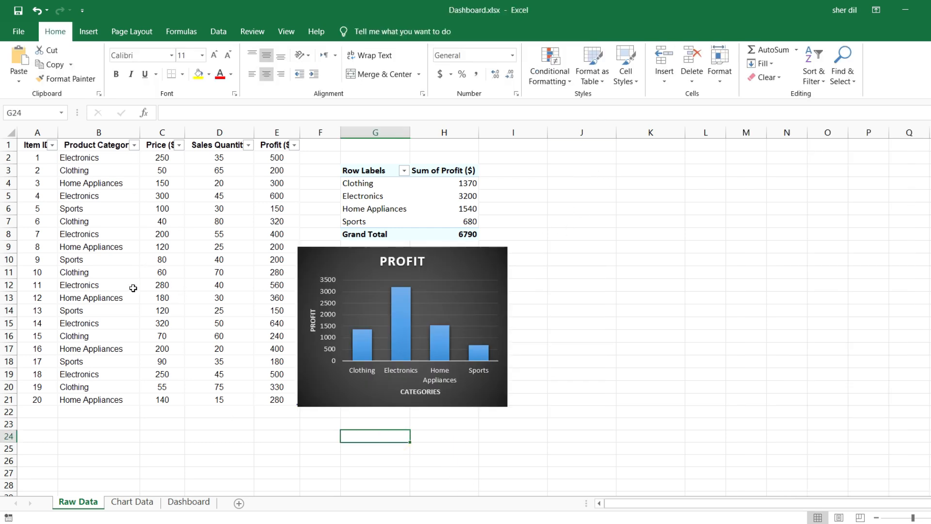
Step: Create a second PivotTable from Table1 on the existing Raw Data worksheet at cell J3
left_click(159, 258)
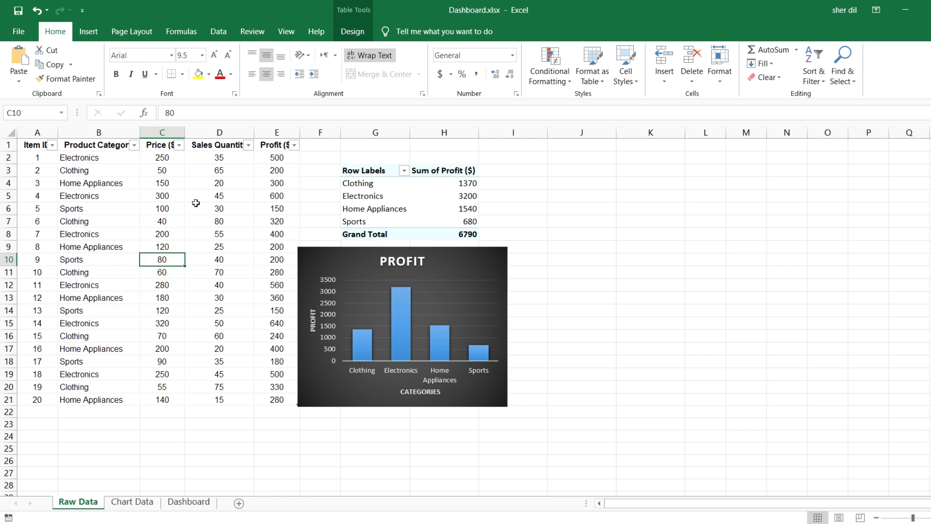
left_click(88, 31)
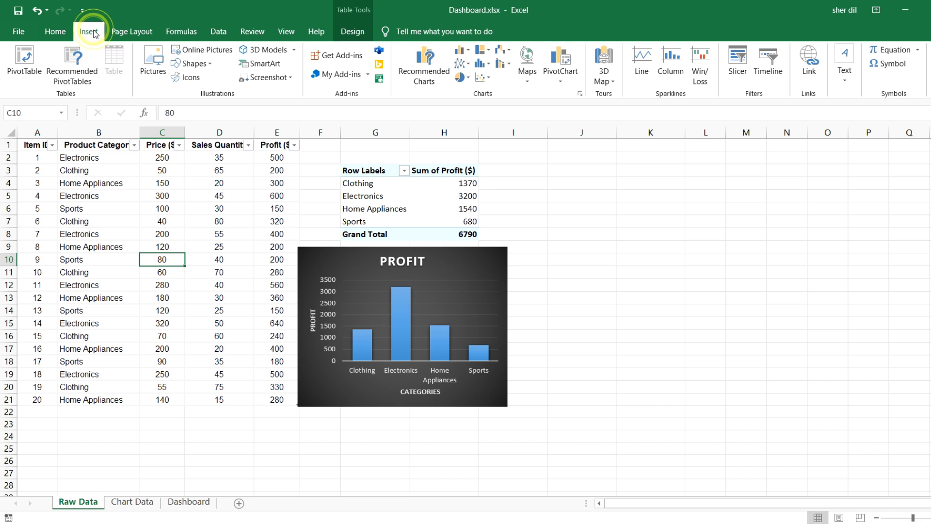
left_click(25, 62)
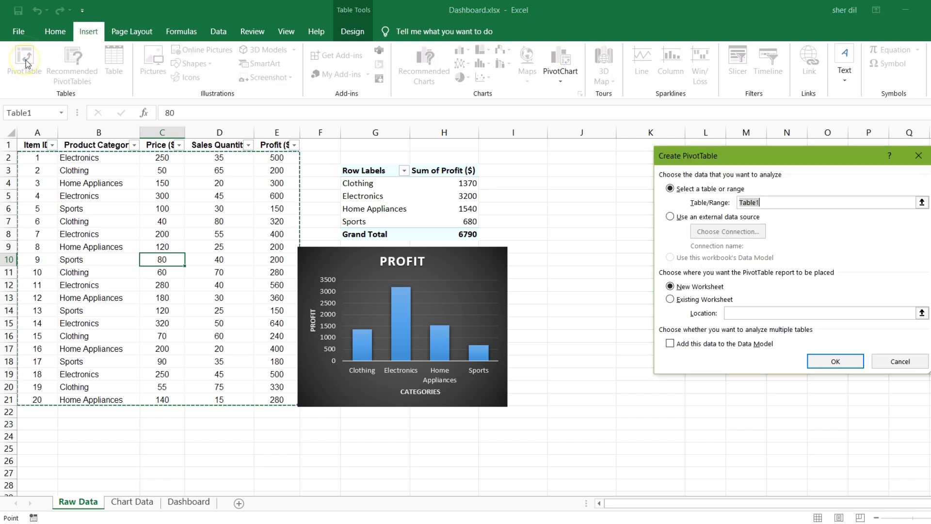
left_click(678, 300)
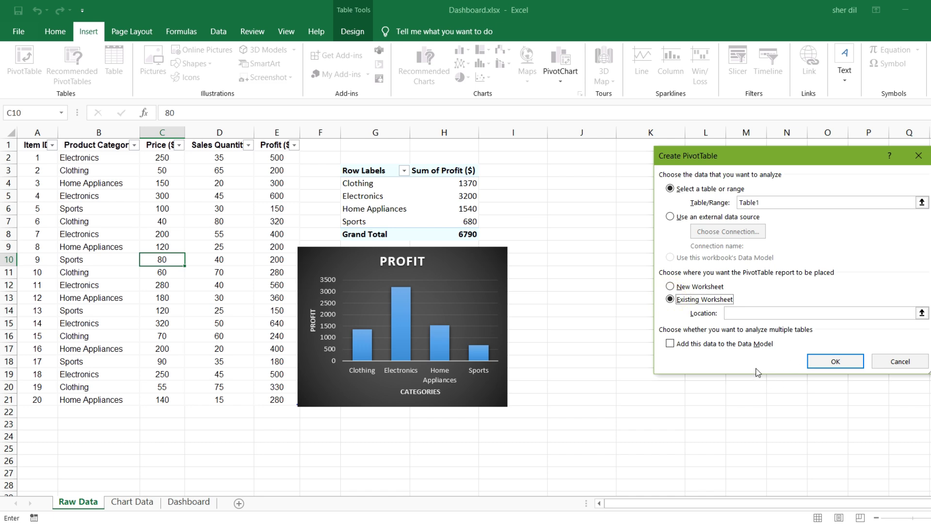
left_click(736, 312)
left_click_drag(743, 156, 806, 158)
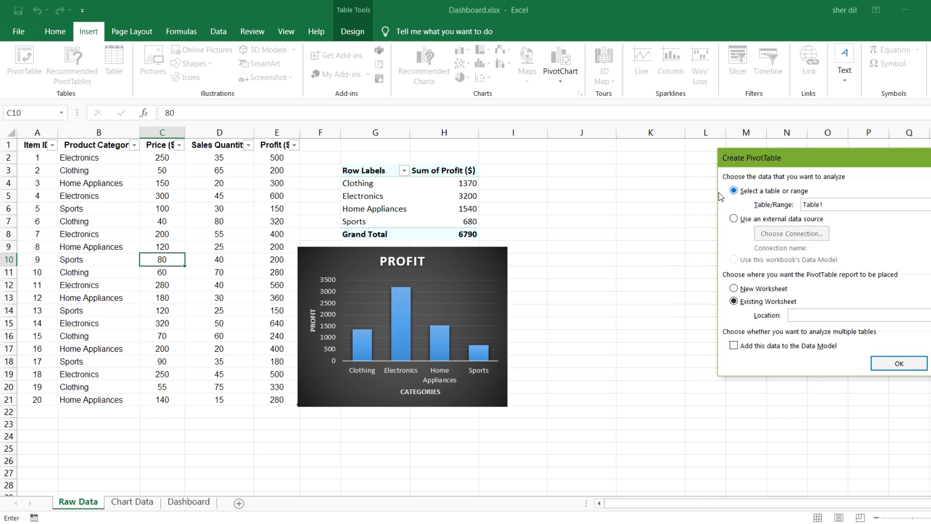
left_click(603, 170)
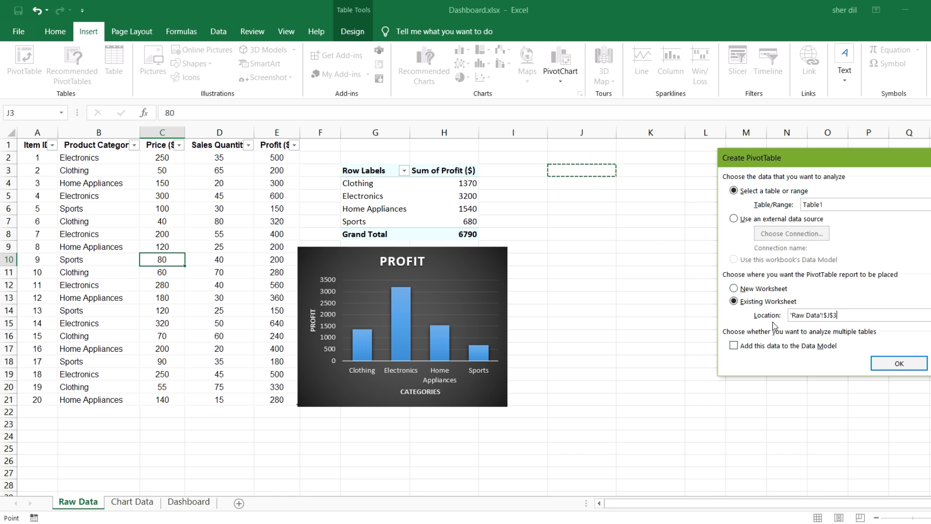
left_click(899, 364)
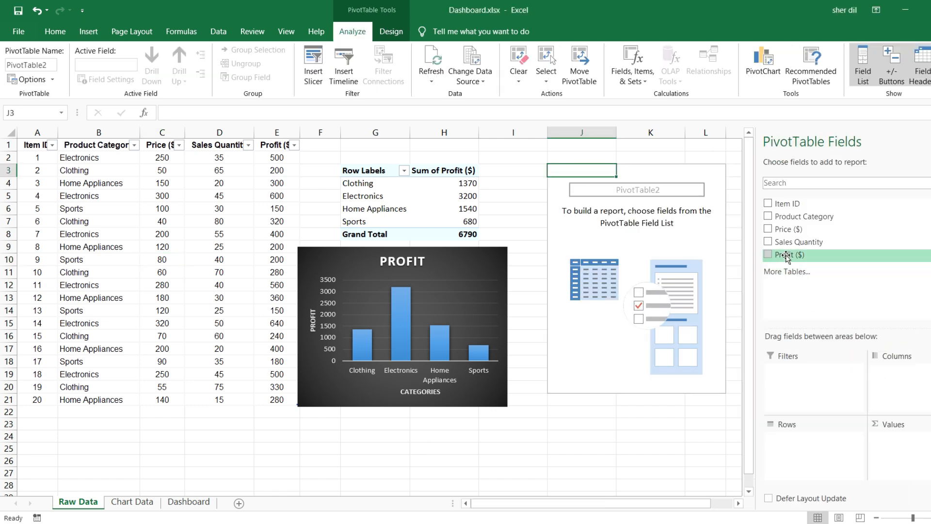
Step: Add the Product Category and Sales Quantity fields to the new PivotTable and close the field list
left_click(768, 217)
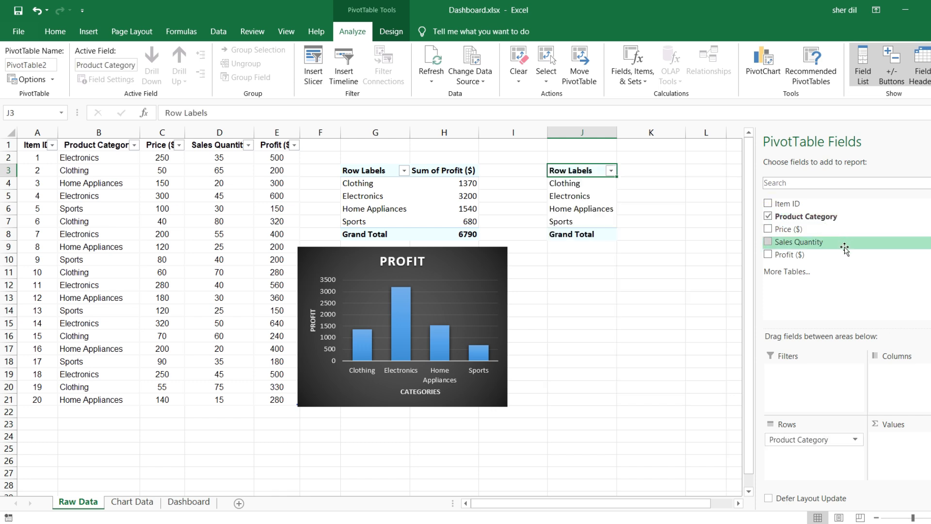
left_click(769, 243)
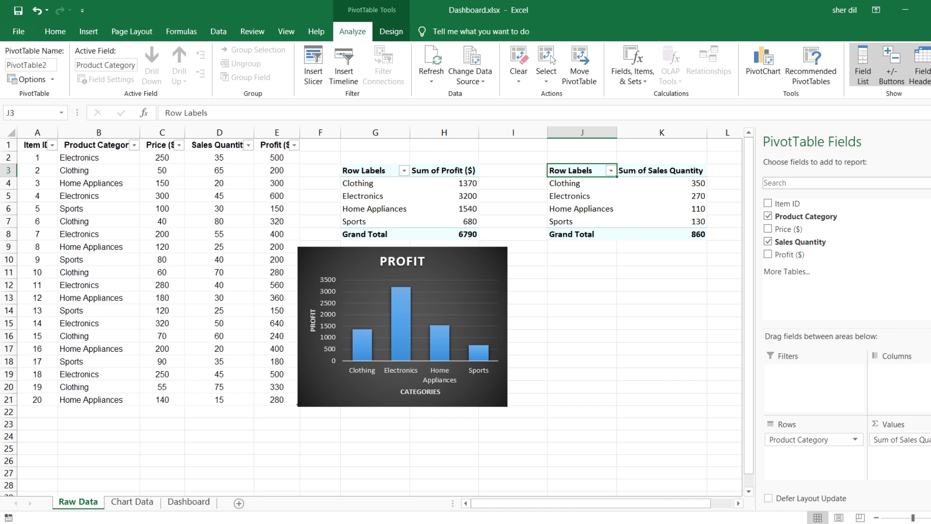
left_click(929, 142)
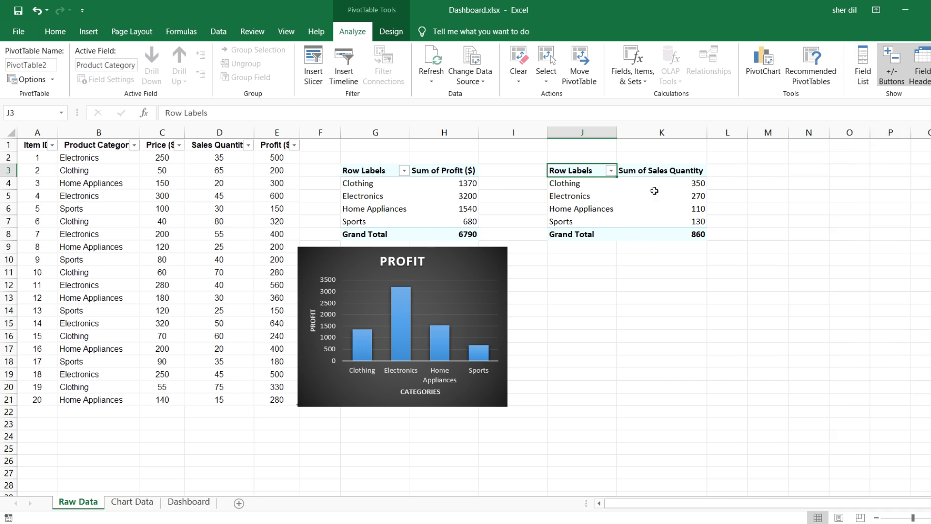
Step: Insert a Pie PivotChart from the Sales Quantity PivotTable
left_click(627, 207)
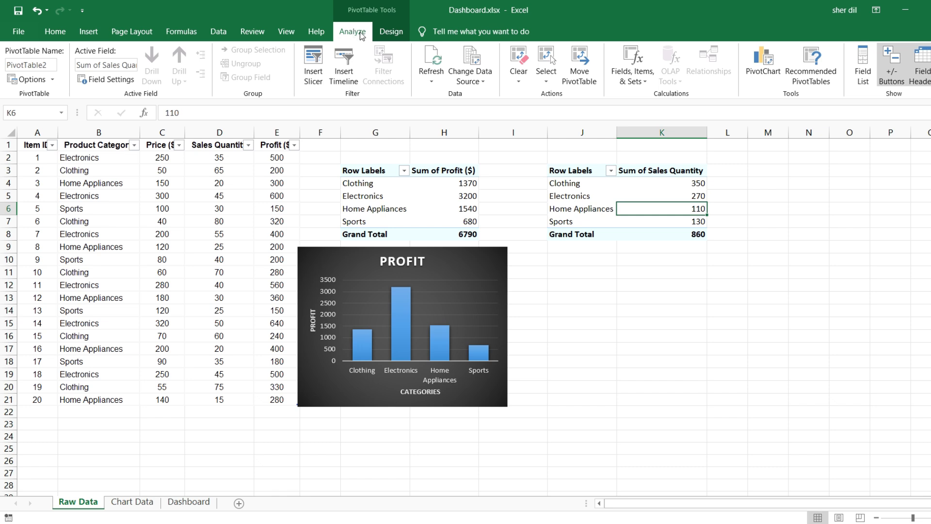
left_click(774, 61)
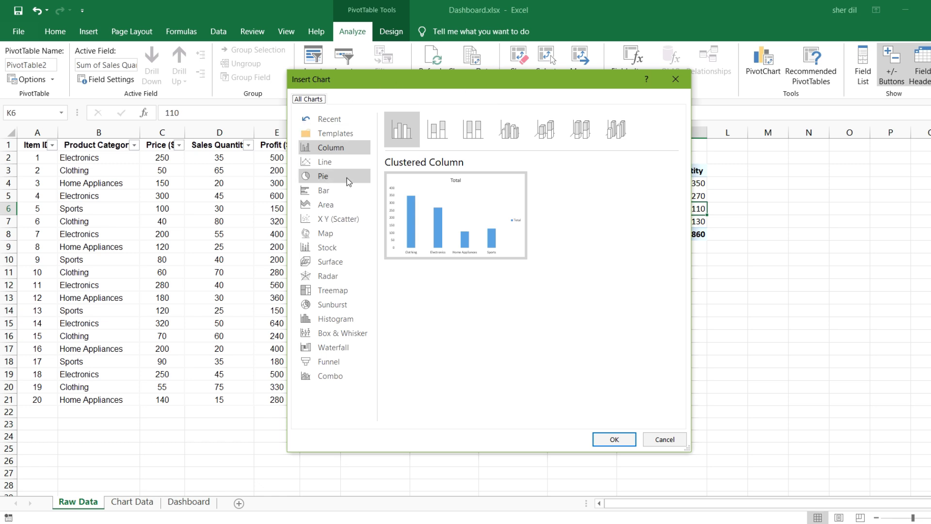
left_click(328, 180)
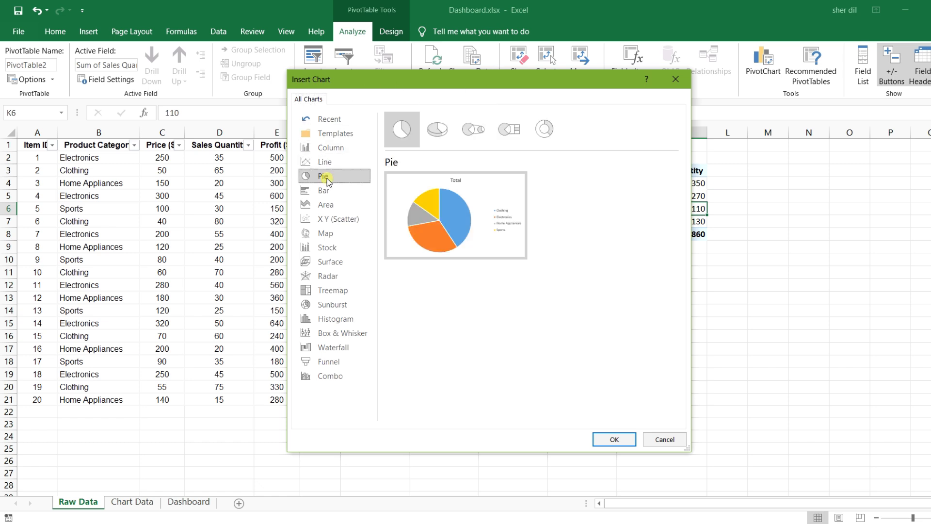
mouse_move(452, 216)
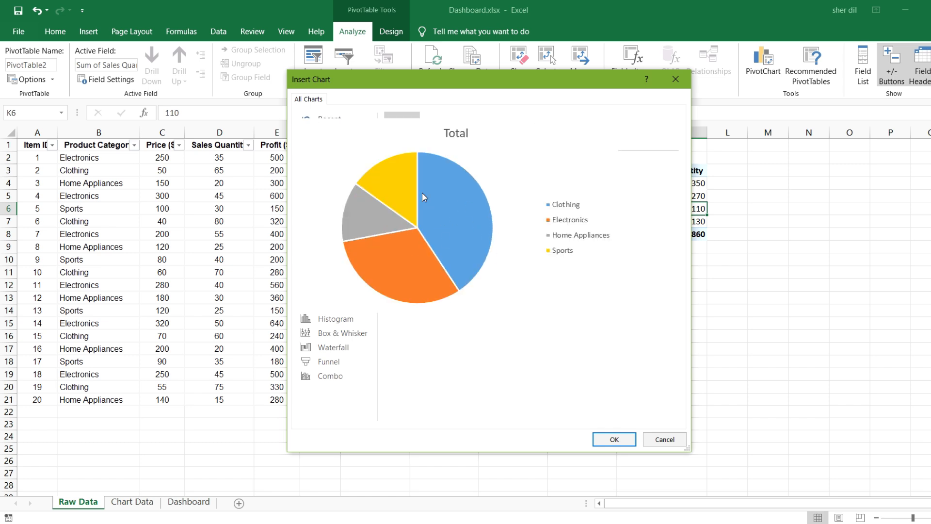
left_click(615, 439)
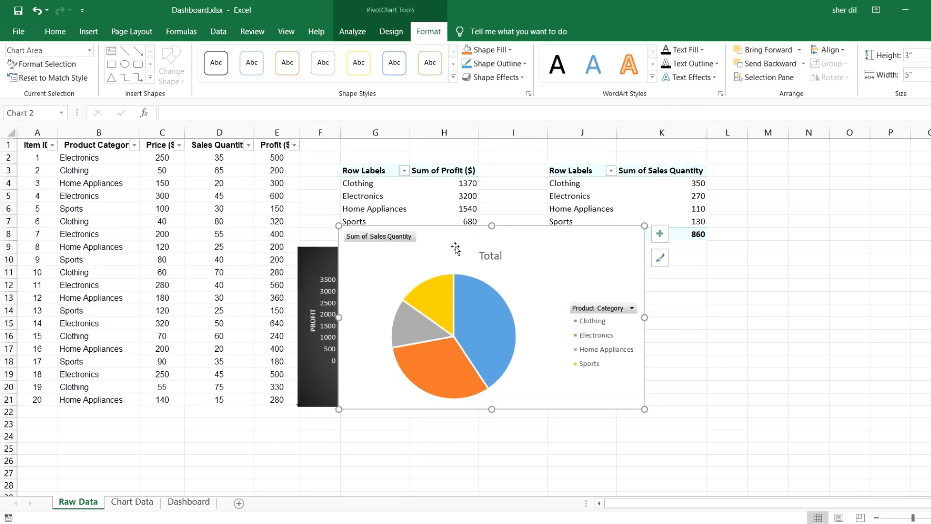
Step: Shrink the pie chart to about 2.63" by 3.58" and place it below the Sales Quantity PivotTable, beside the PROFIT chart
left_click_drag(644, 410, 558, 392)
left_click_drag(437, 233, 621, 257)
left_click_drag(645, 418, 646, 409)
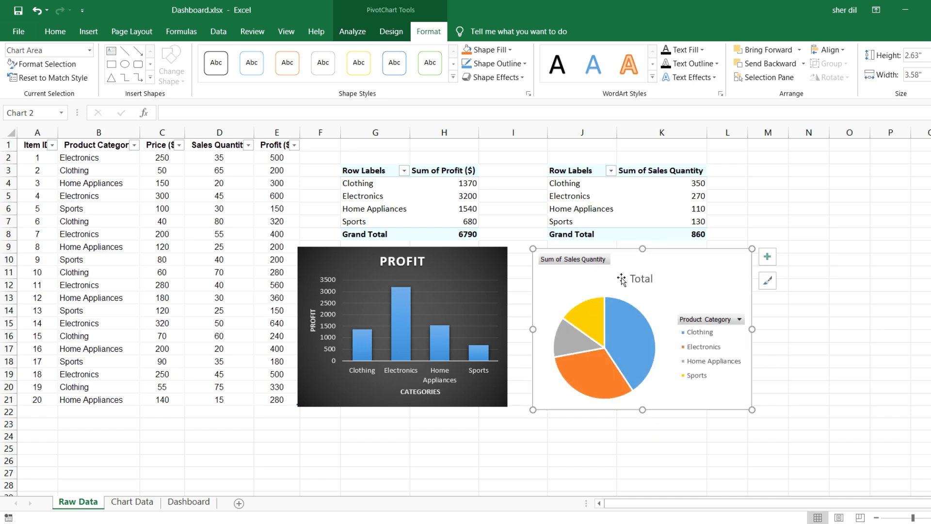
Step: Change the pie chart's title to Sales and close the title formatting pane
double_click(643, 280)
double_click(643, 279)
type("Sales")
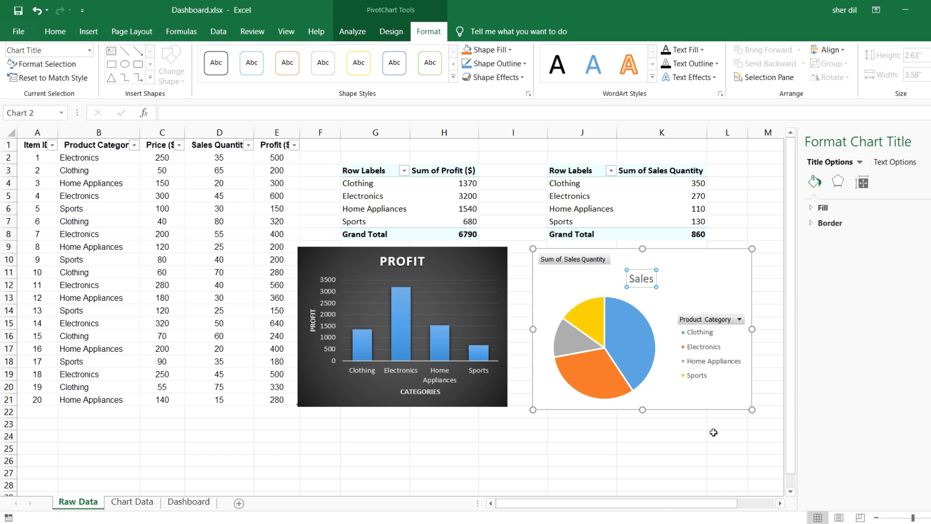
left_click(929, 142)
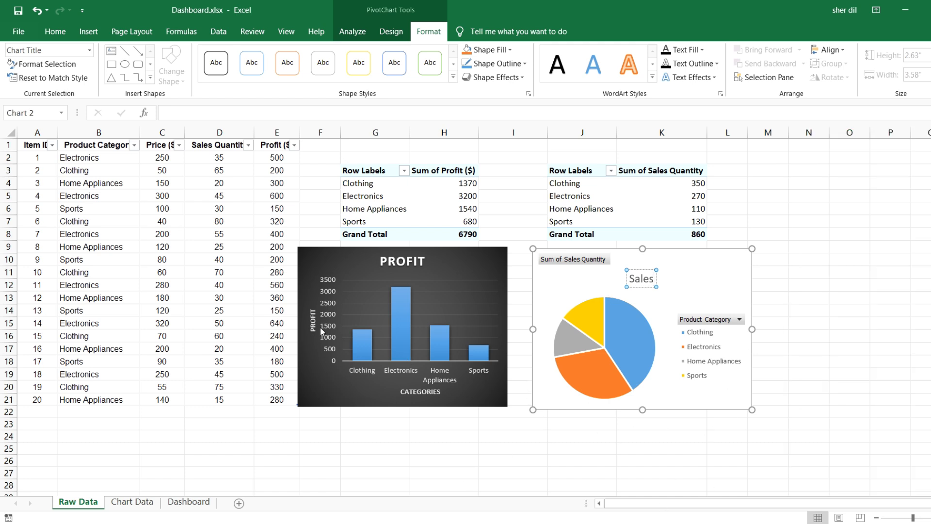
Step: Add data labels to the columns of the PROFIT chart
left_click(451, 278)
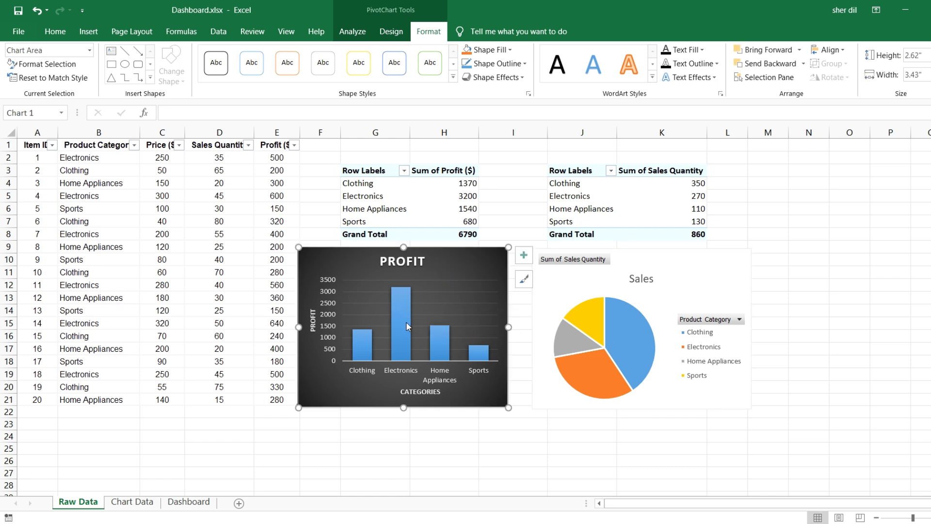
mouse_move(394, 298)
left_click(523, 255)
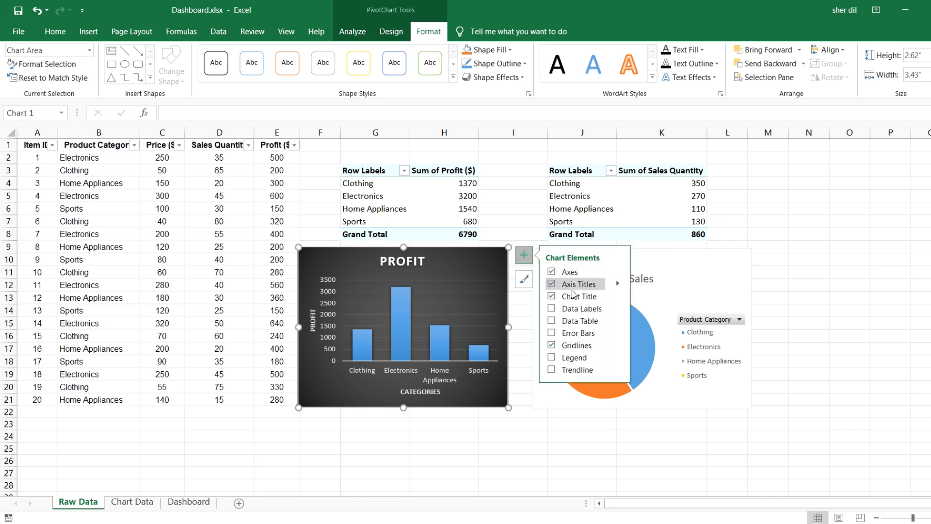
left_click(551, 310)
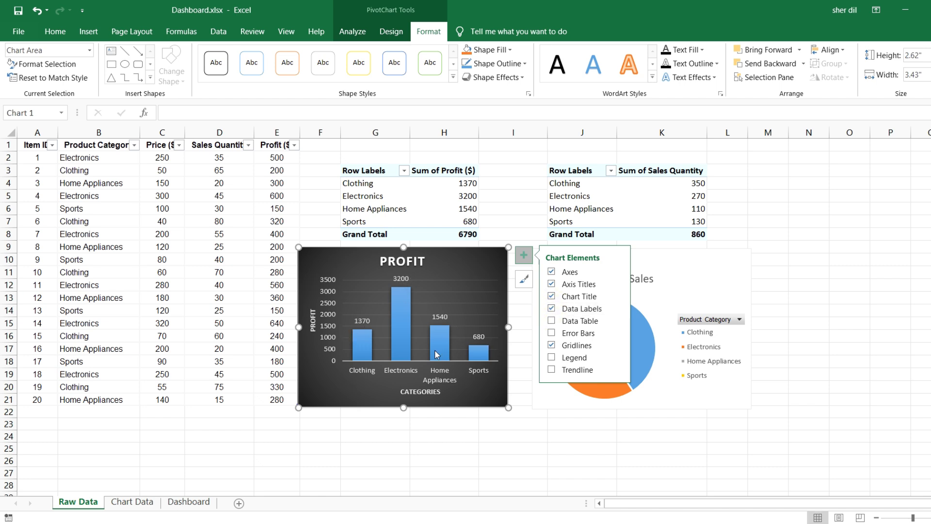
left_click(407, 436)
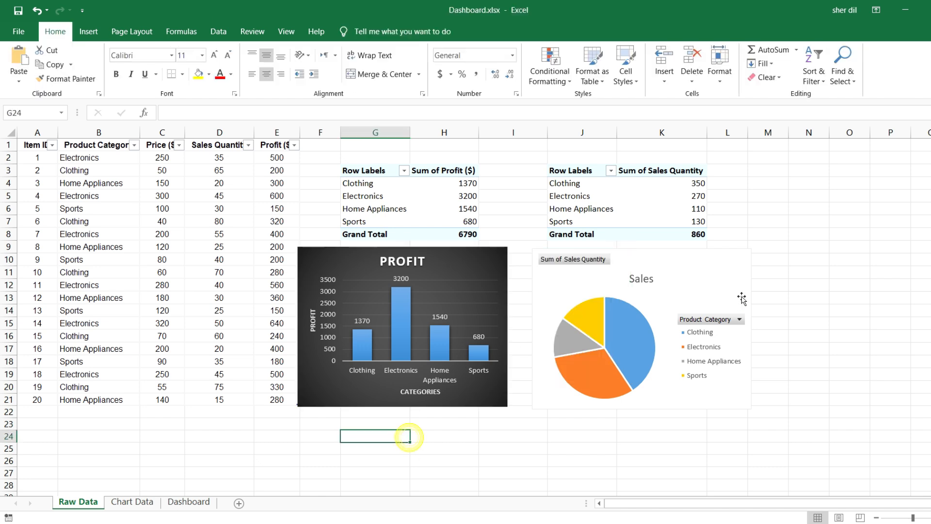
Step: Apply the light grey gradient chart style with dark-boxed percentage labels to the Sales pie chart and shift it slightly left
left_click(677, 273)
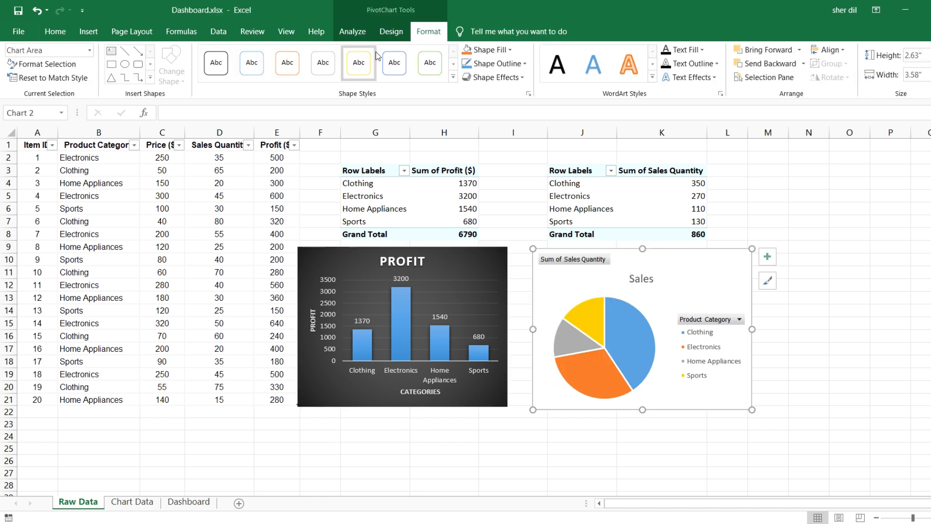
left_click(396, 36)
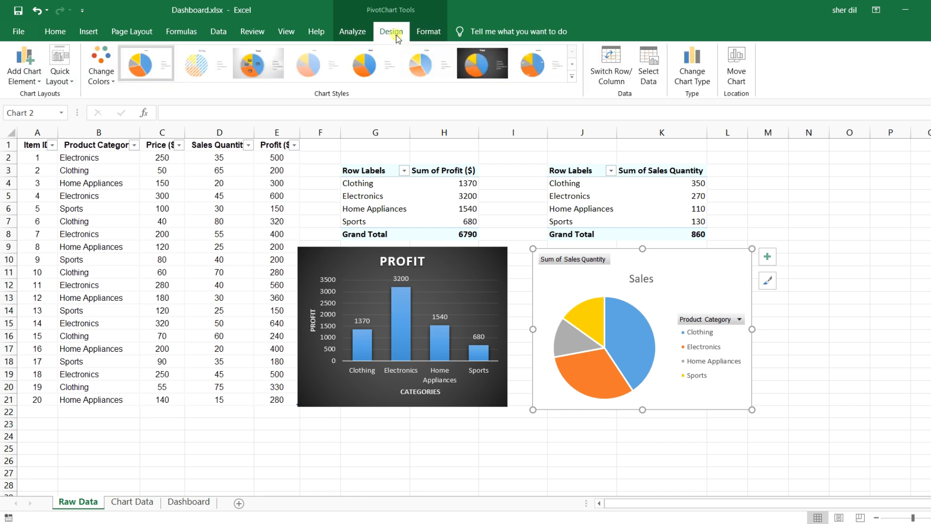
left_click(415, 65)
key("Escape")
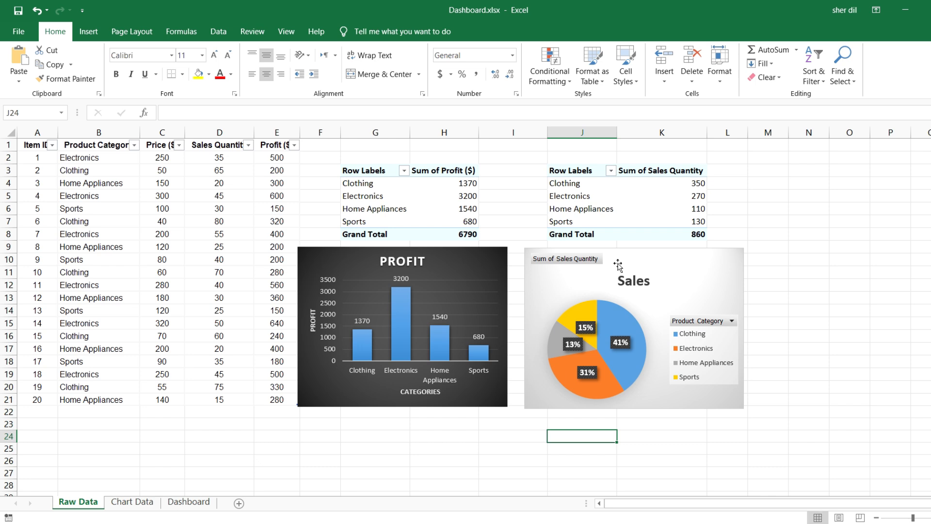
left_click(498, 425)
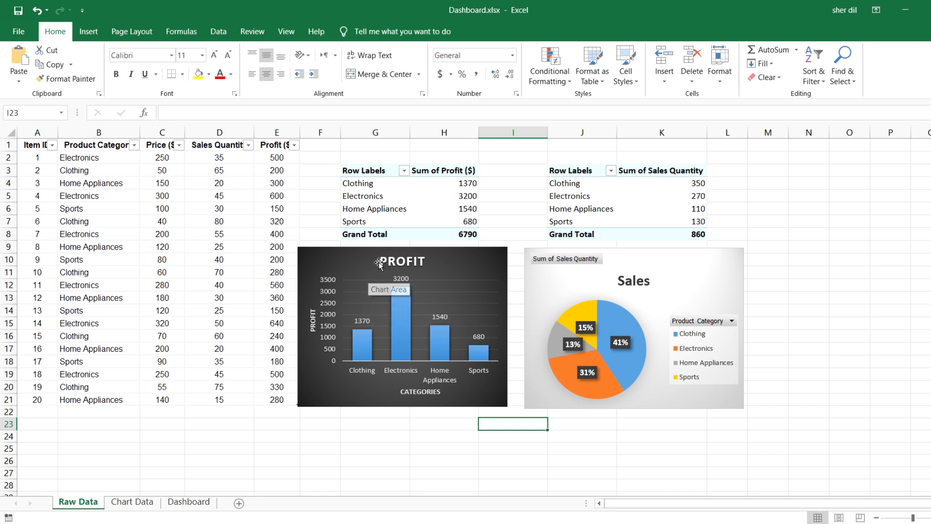
Step: Add a blue MY DASHBOARD title banner with bold white 44-point text across rows 1 to 4 of the Dashboard sheet
left_click(187, 502)
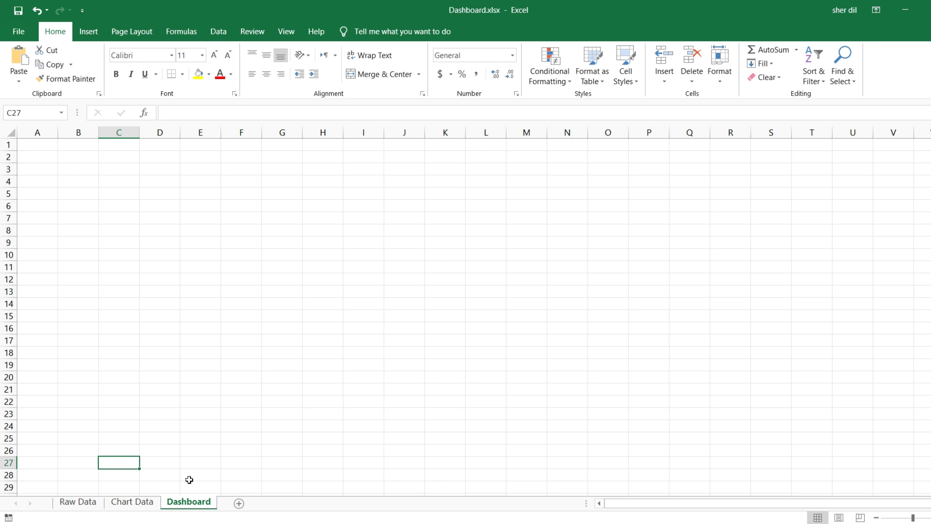
left_click(108, 206)
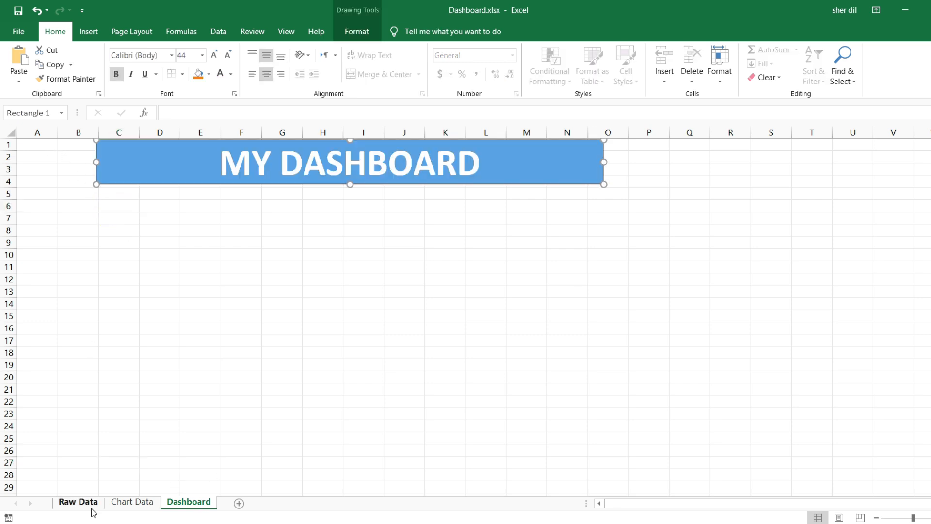
Step: Copy the PROFIT and Sales charts together from the Raw Data sheet and paste them below the banner on the Dashboard sheet
left_click(83, 504)
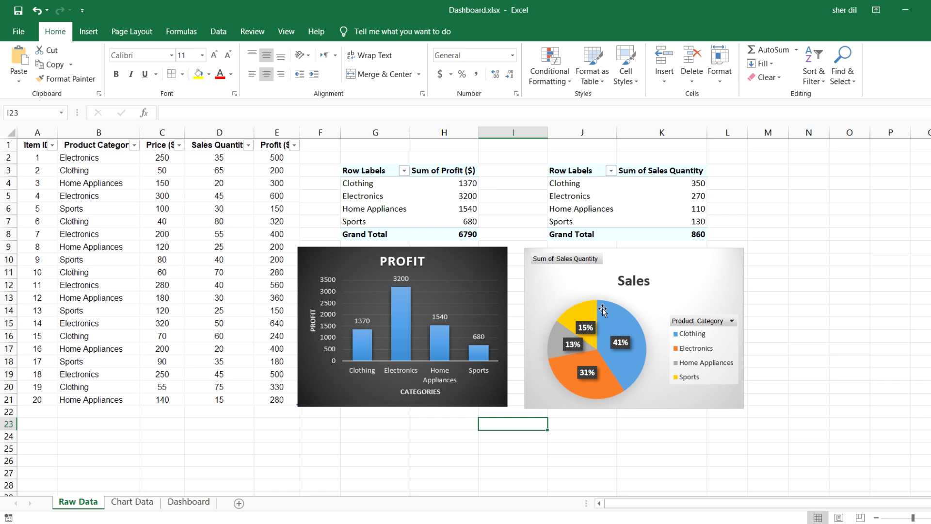
left_click(467, 261)
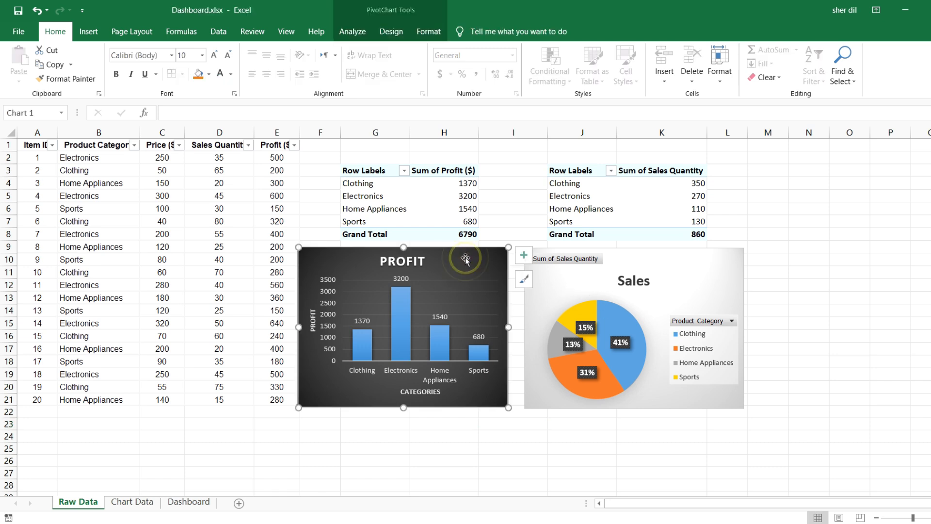
left_click(633, 259, "ctrl")
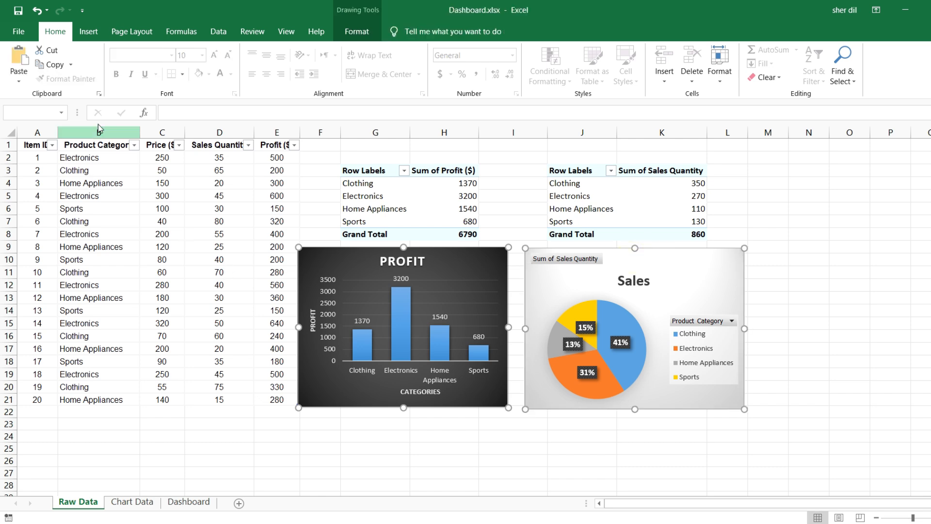
left_click(198, 501)
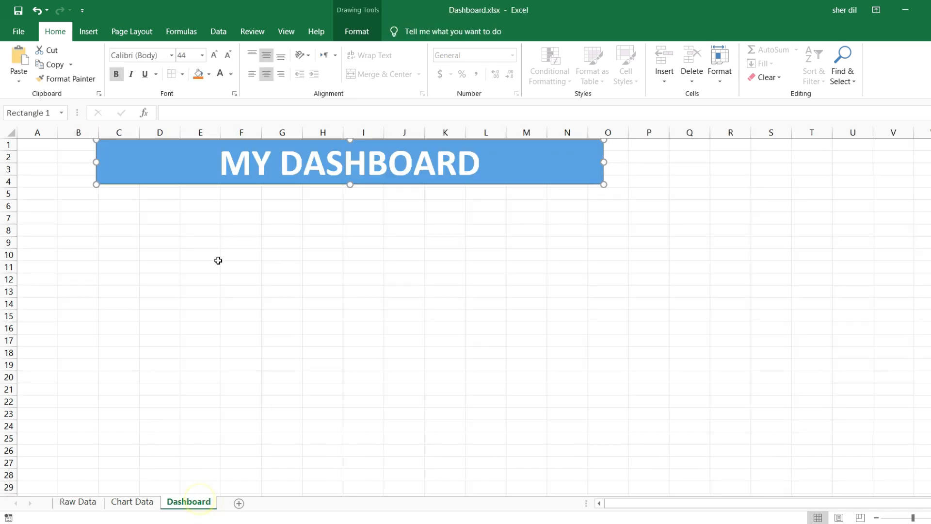
left_click(100, 217)
key("ctrl+v")
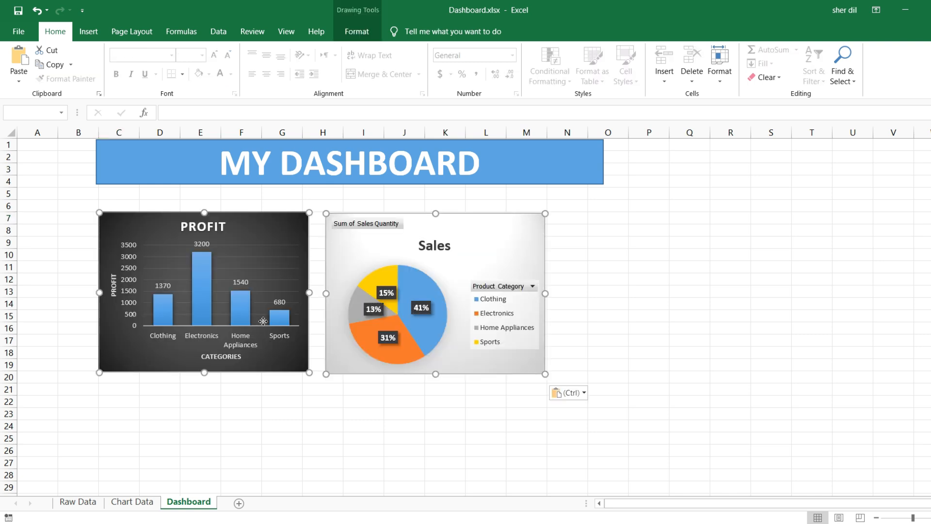
Step: Move the two pasted charts together so they sit centred under the banner, starting at about row 6, and deselect them
left_click_drag(251, 226, 287, 217)
left_click(657, 217)
left_click(837, 205)
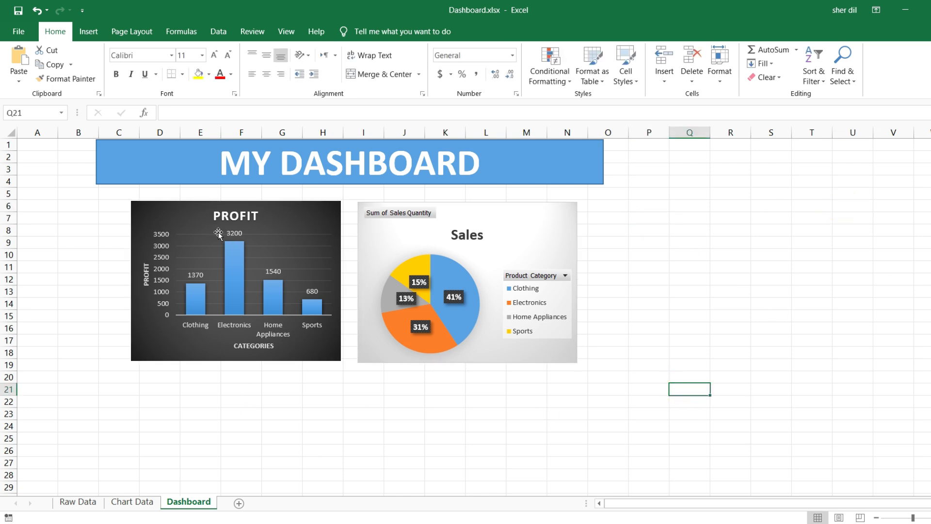
left_click(197, 212)
left_click(481, 203)
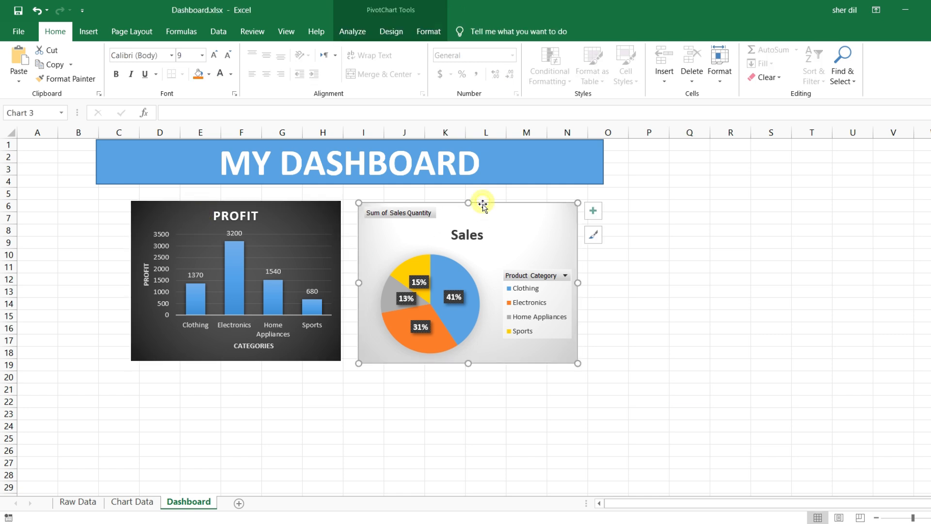
left_click(76, 502)
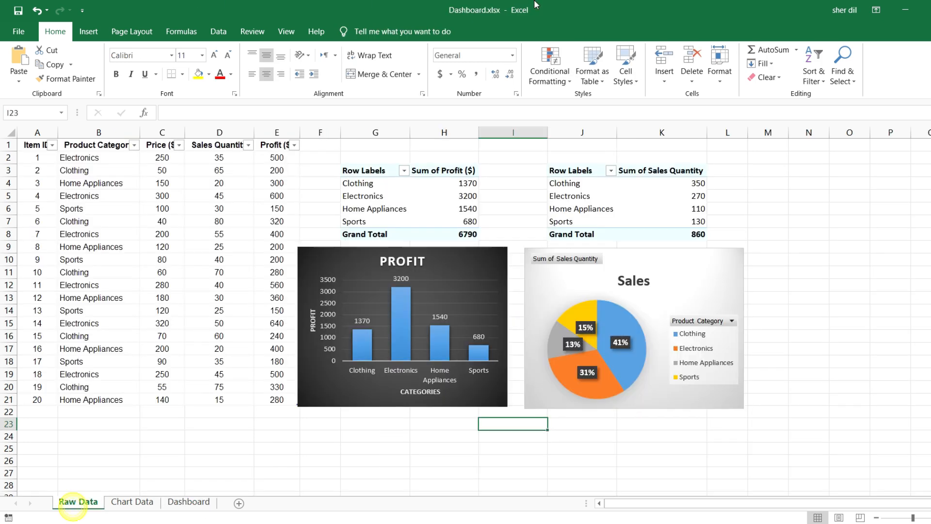
left_click(189, 502)
left_click_drag(664, 215, 689, 377)
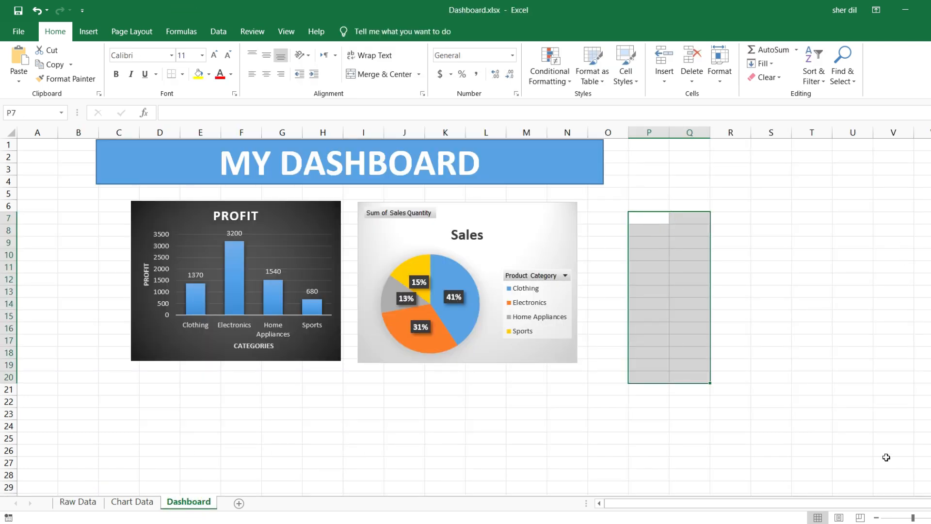
left_click(519, 413)
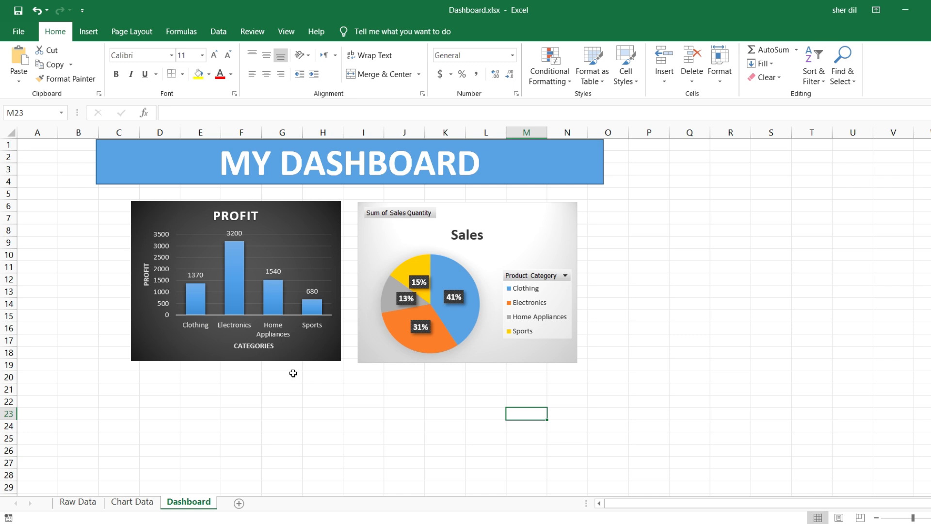
left_click(253, 363)
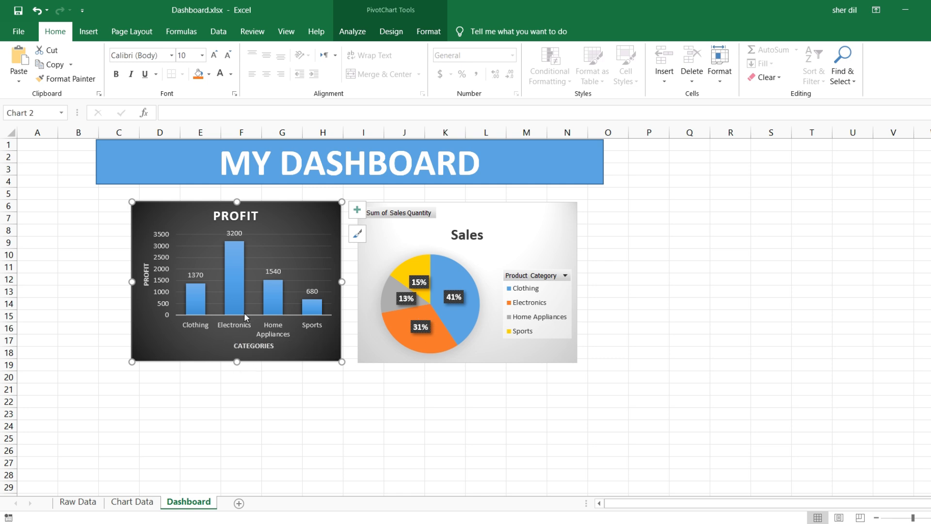
left_click(409, 295)
left_click(202, 326)
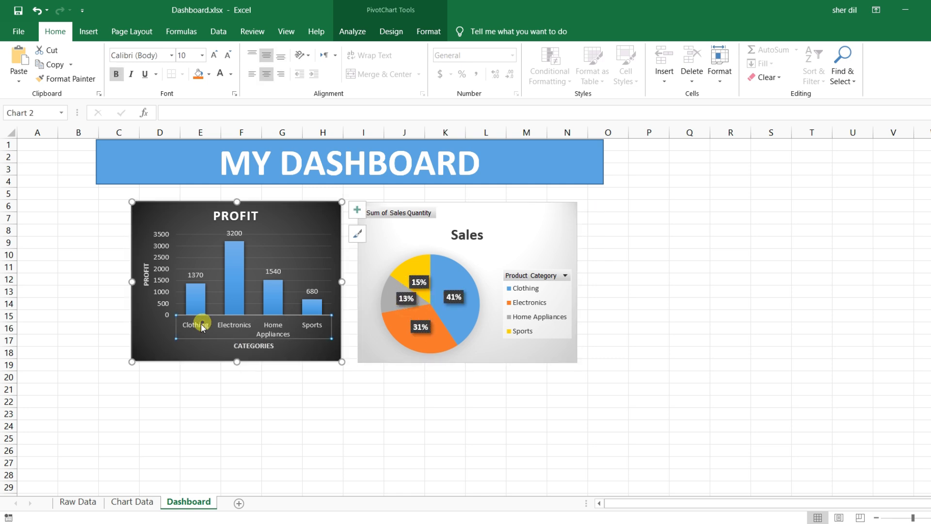
left_click(153, 349)
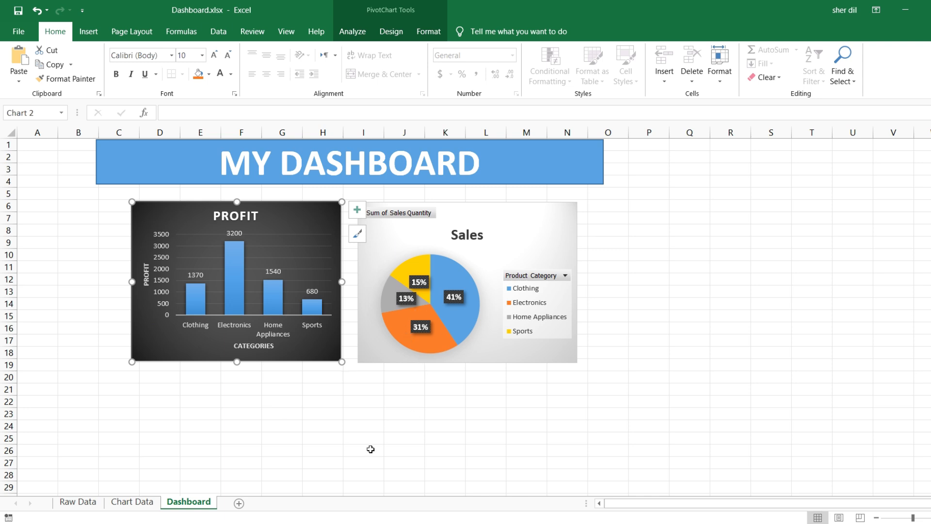
left_click(335, 453)
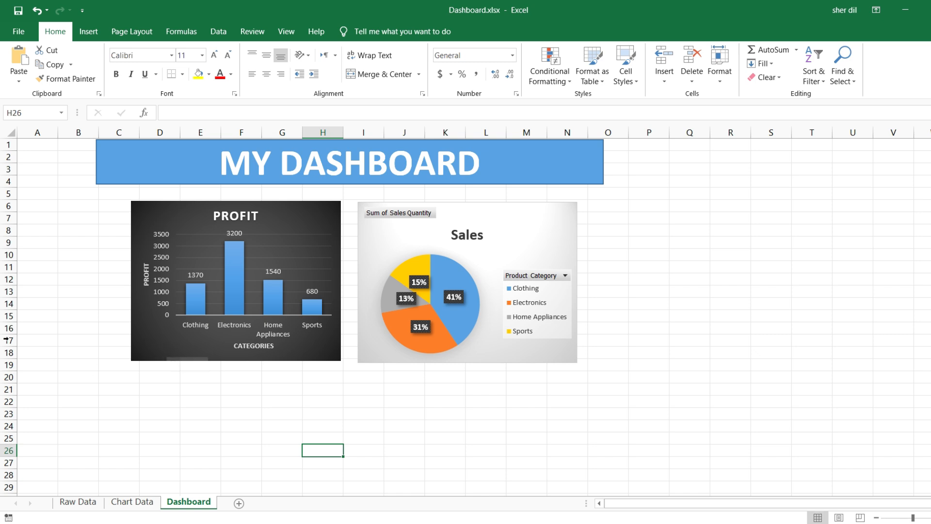
left_click(207, 397)
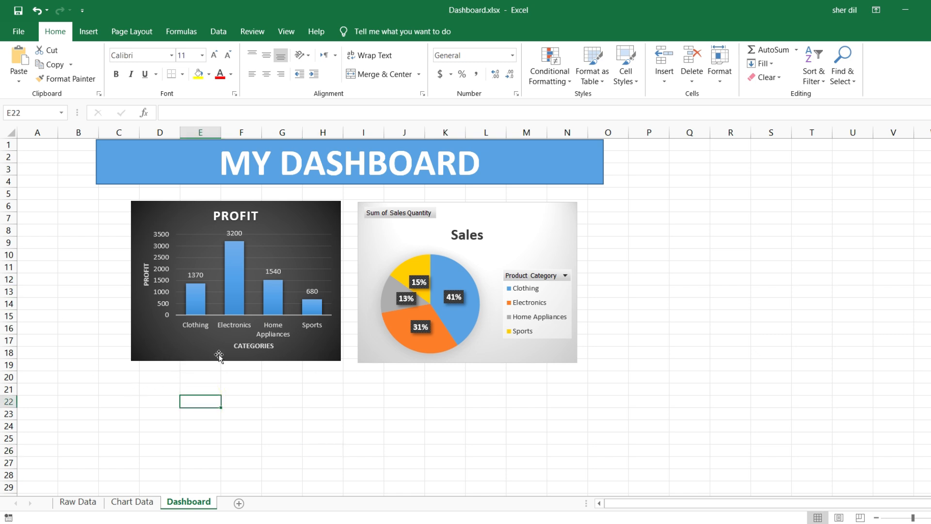
left_click(166, 358)
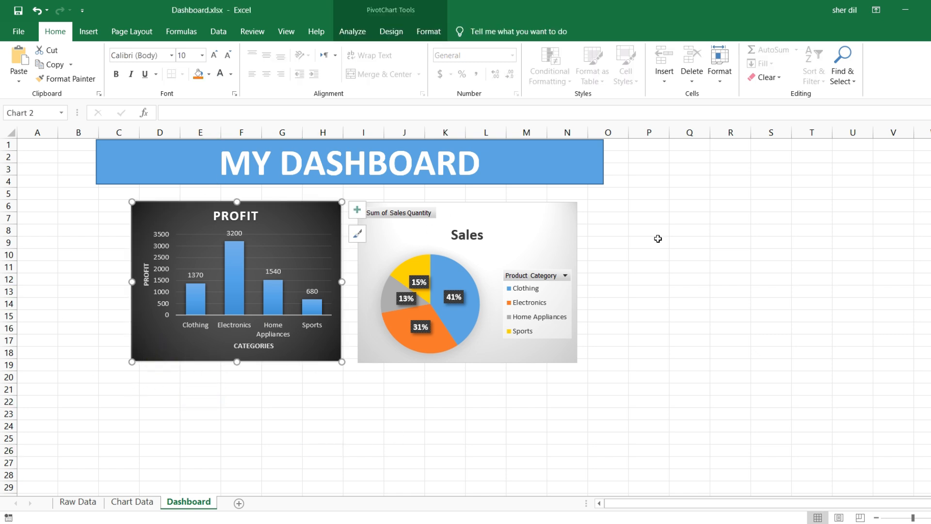
left_click(188, 347)
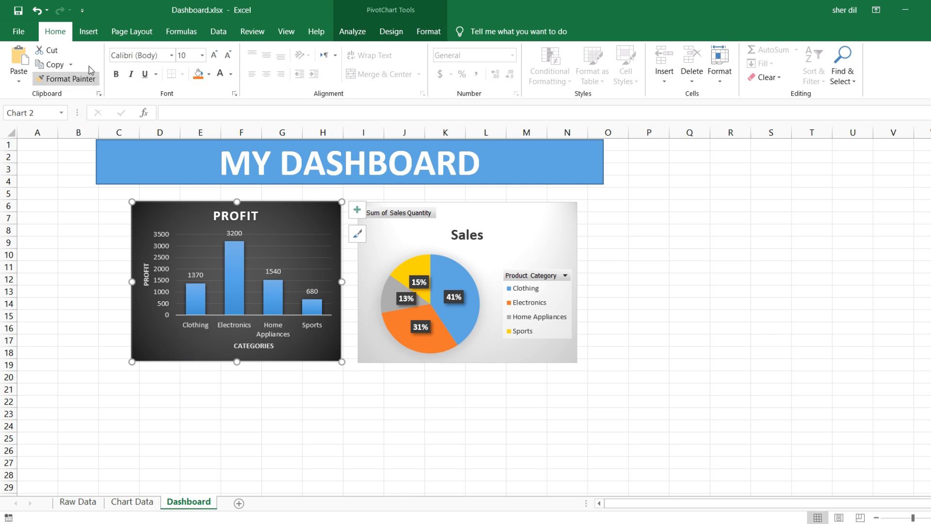
Step: Insert a Product Category slicer for the PROFIT chart and place it beside the Sales chart, starting at about row 6
left_click(88, 32)
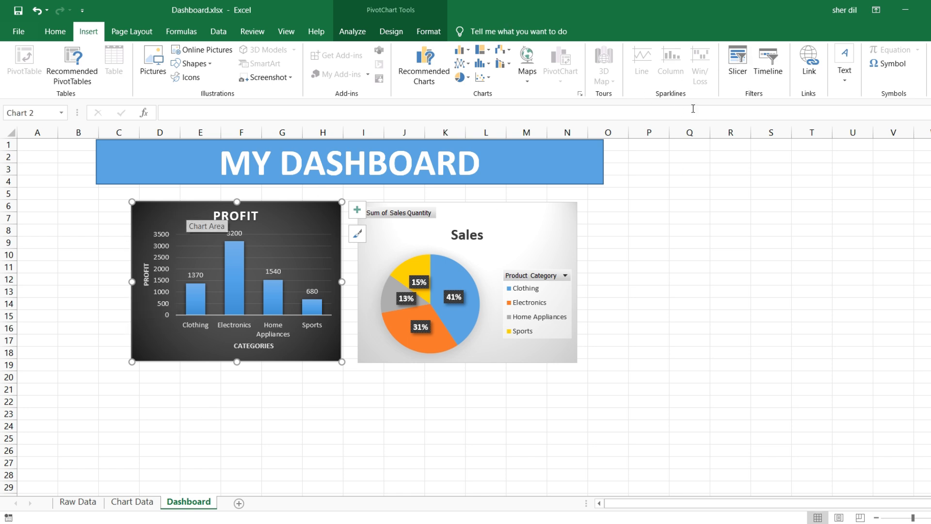
left_click(737, 59)
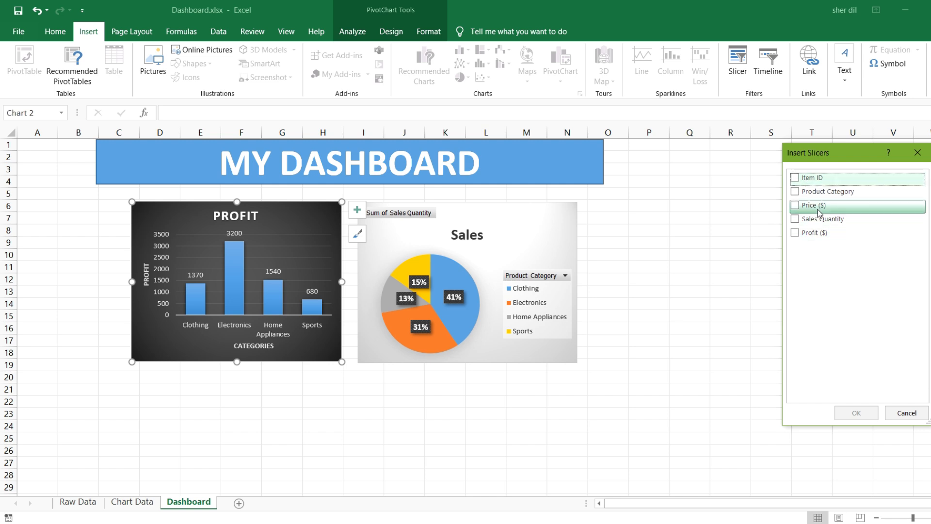
left_click(794, 193)
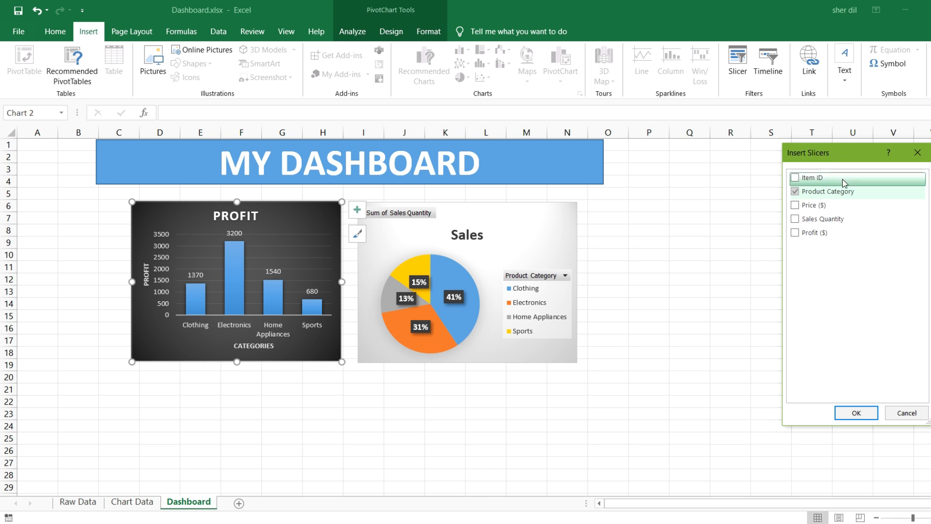
left_click(855, 413)
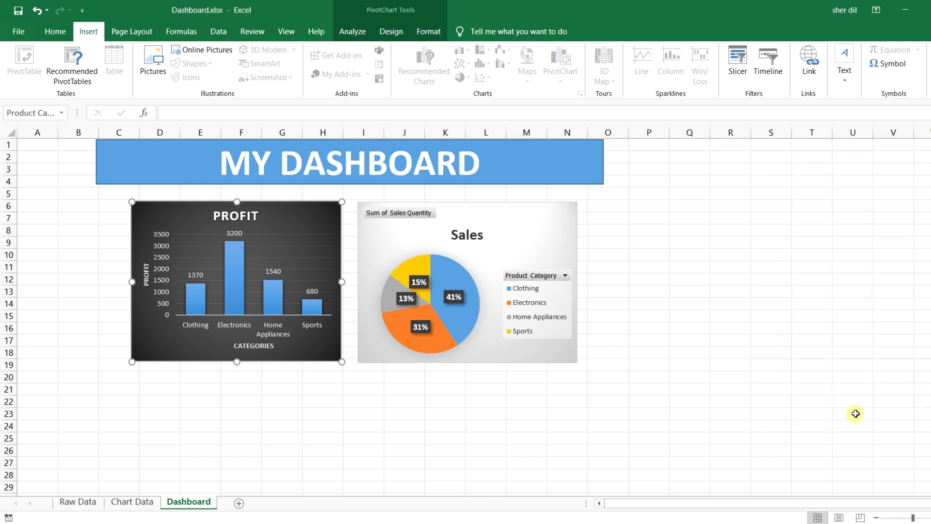
left_click_drag(474, 238, 648, 212)
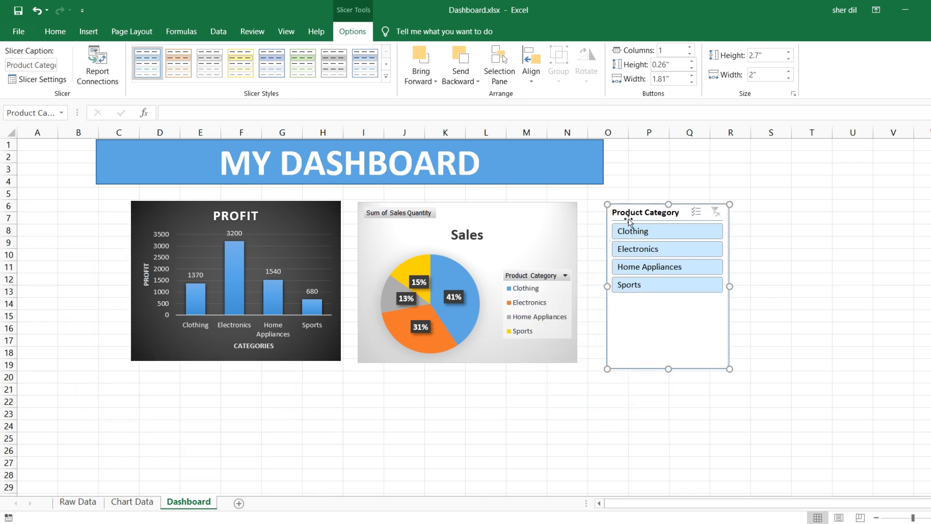
Step: Test the Product Category slicer by filtering to Clothing, Electronics and Clothing again
left_click(660, 233)
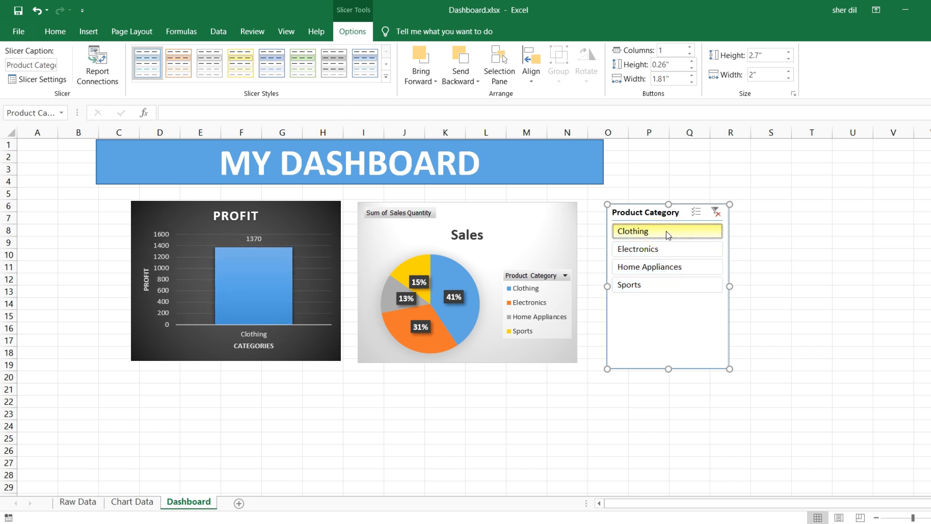
left_click(673, 248)
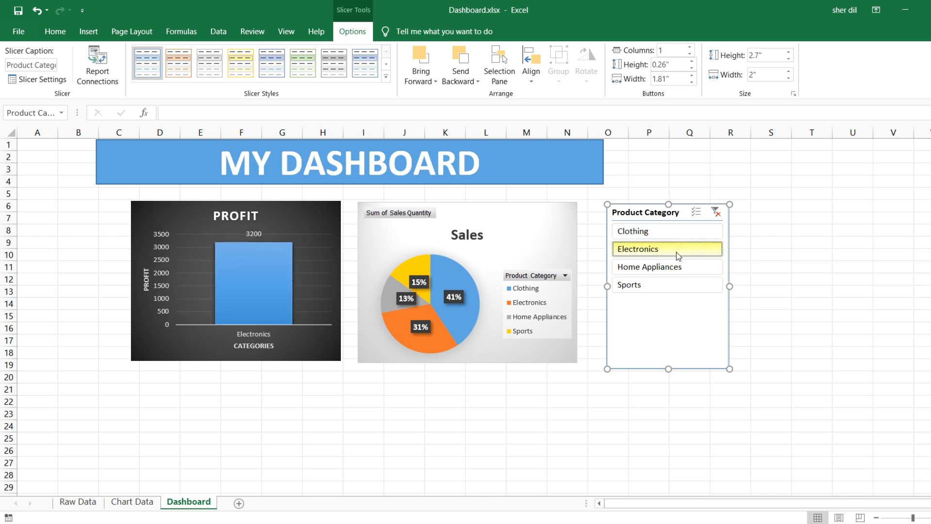
left_click(651, 234)
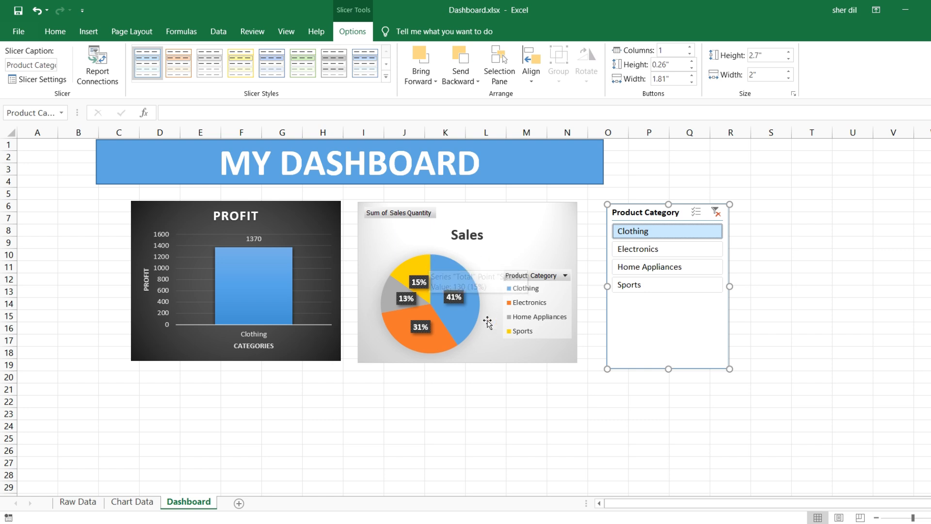
Step: Connect the Product Category slicer to PivotTable2 as well through its report connections
right_click(642, 215)
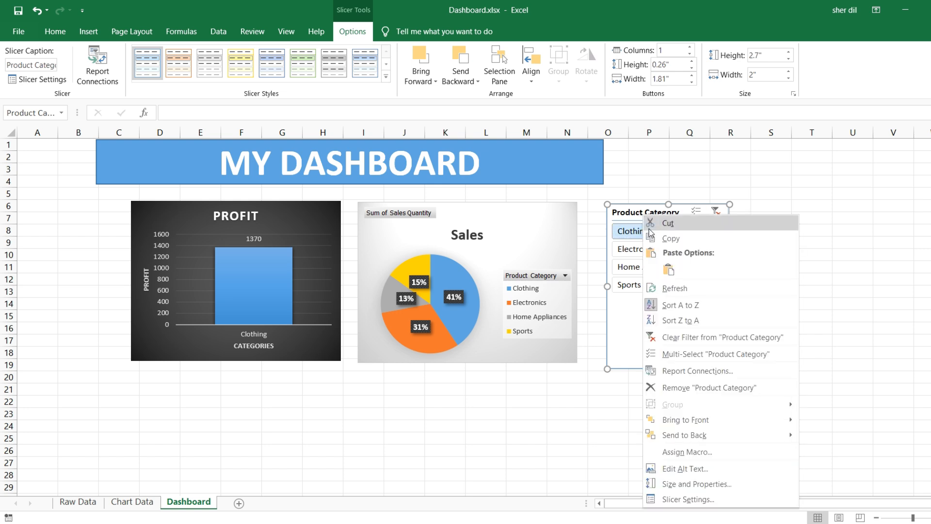
left_click(700, 371)
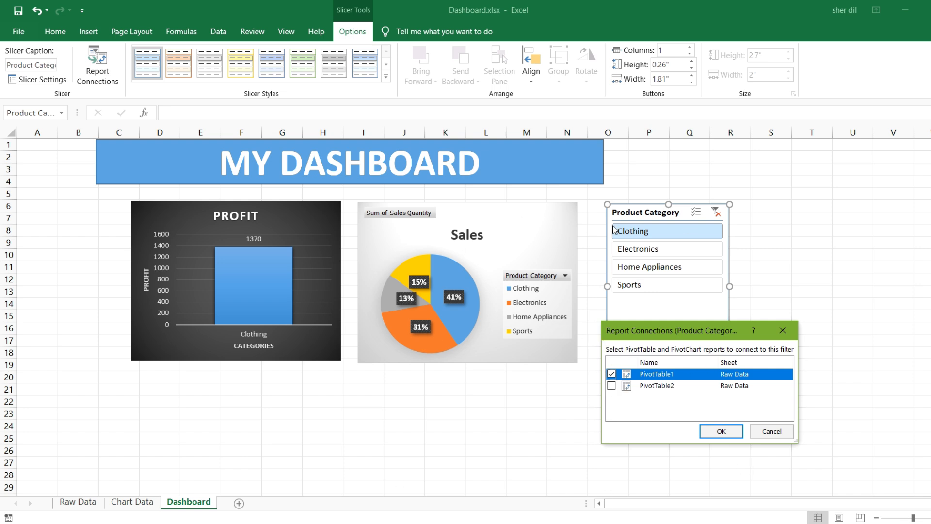
left_click(612, 385)
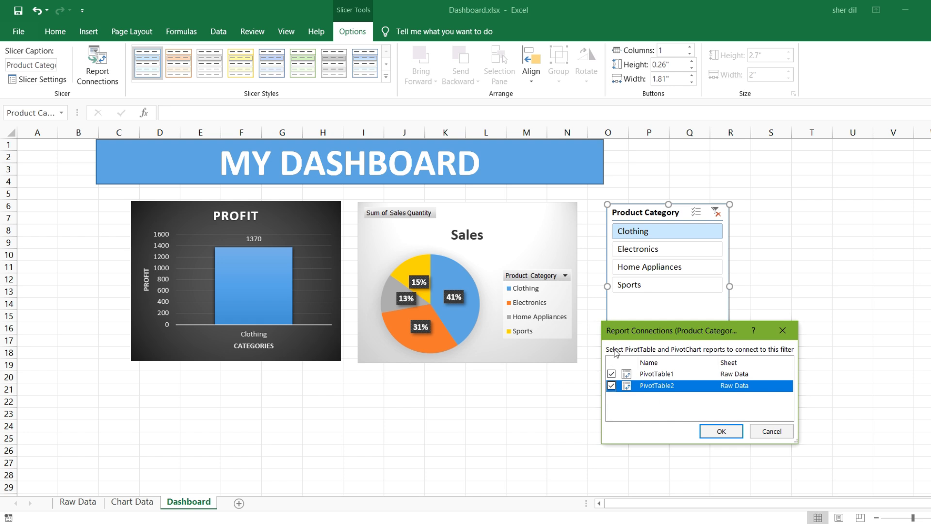
left_click(719, 434)
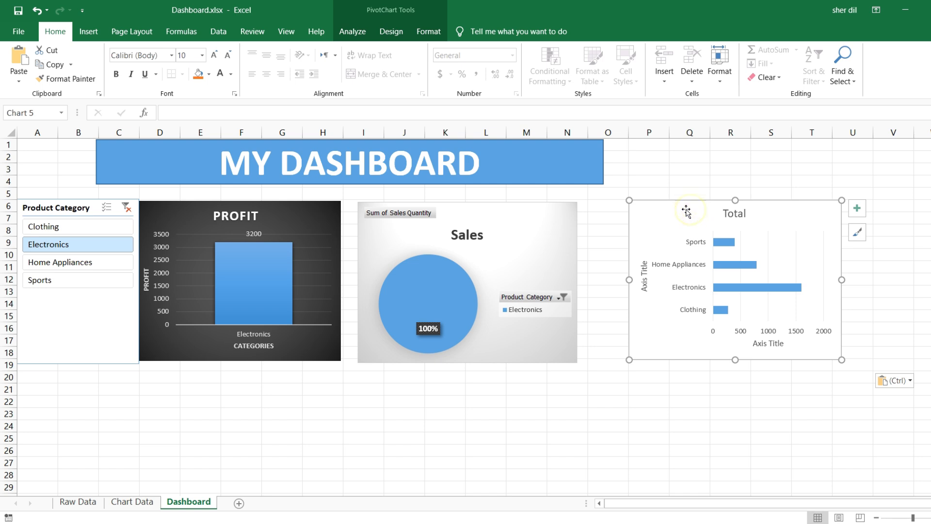
Step: Add PivotTable3 to the Product Category slicer's report connections so it also filters the Total bar chart
right_click(60, 209)
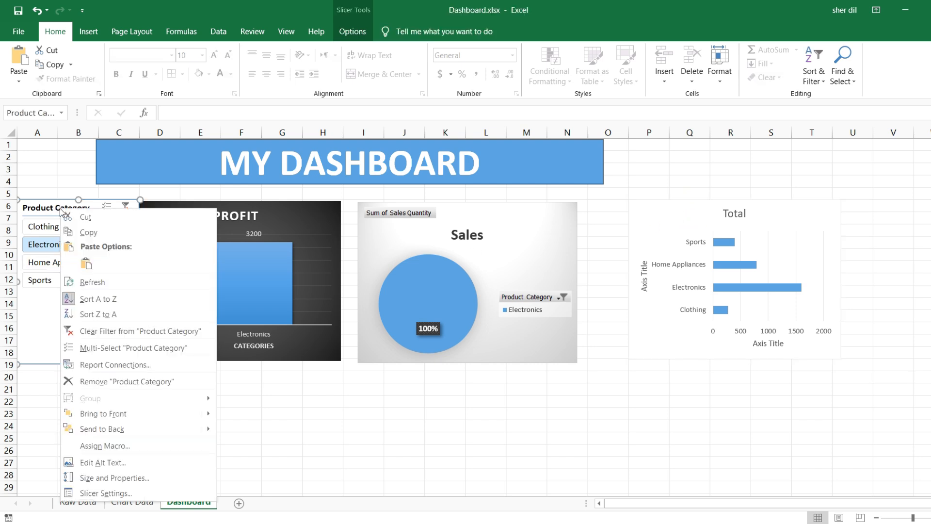
left_click(107, 365)
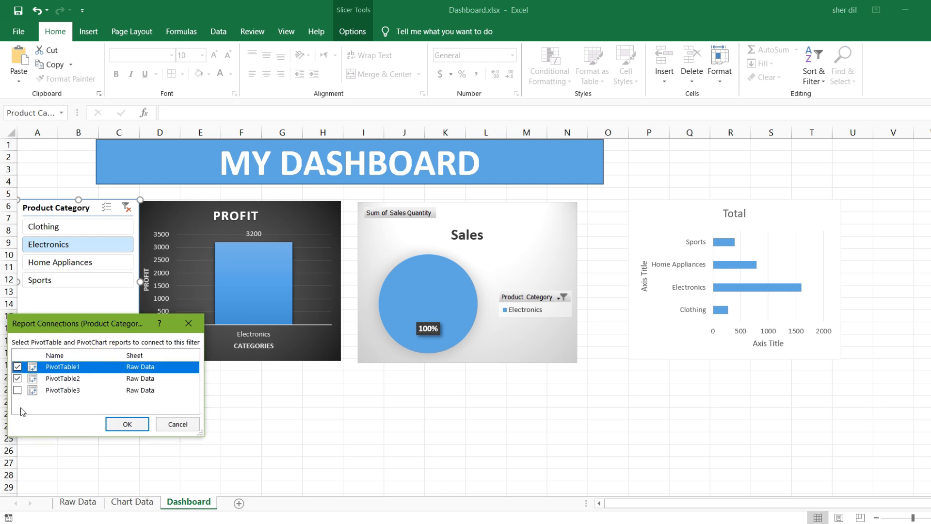
left_click(17, 390)
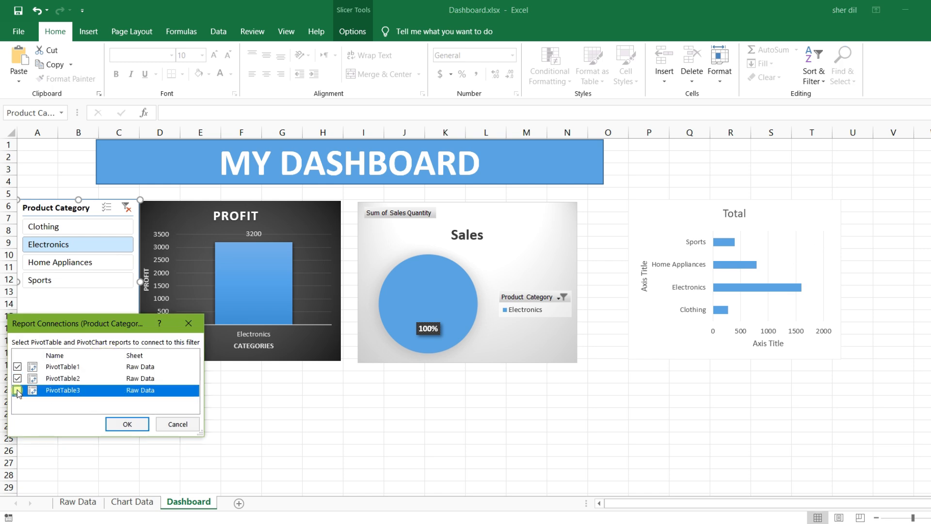
left_click(122, 423)
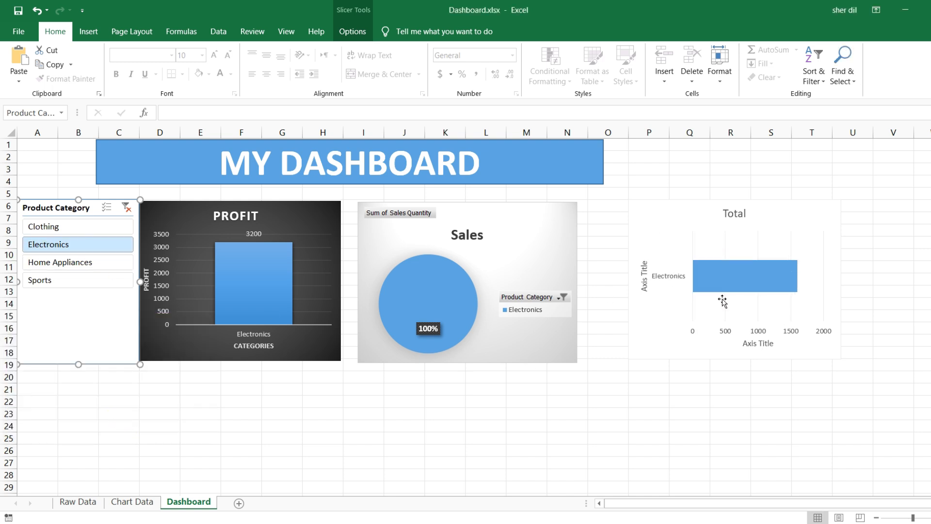
Step: Test the slicer on all three charts by filtering to Home Appliances, Sports and Clothing in turn
left_click(50, 267)
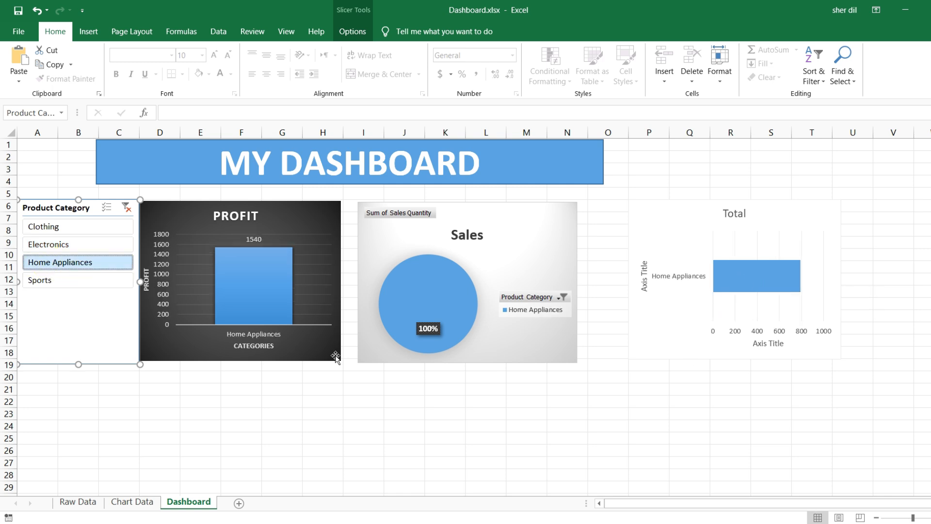
left_click(46, 281)
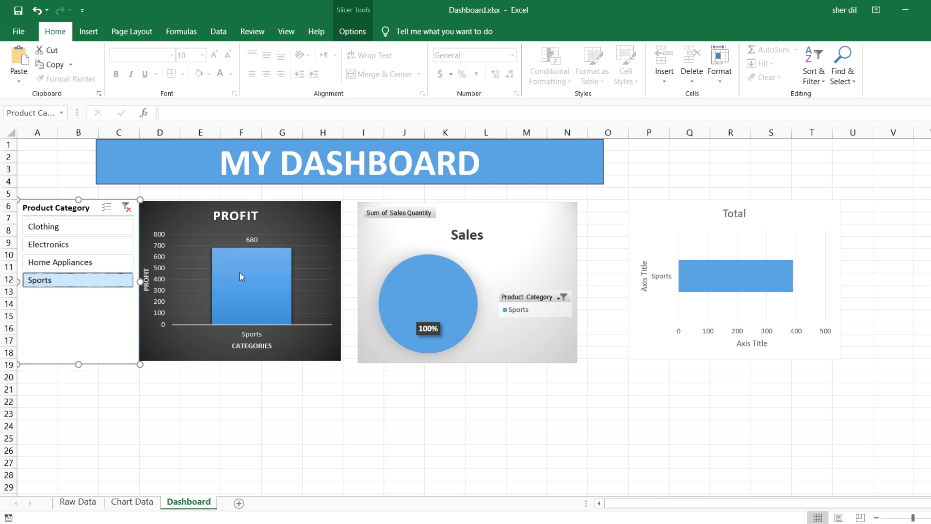
left_click(65, 225)
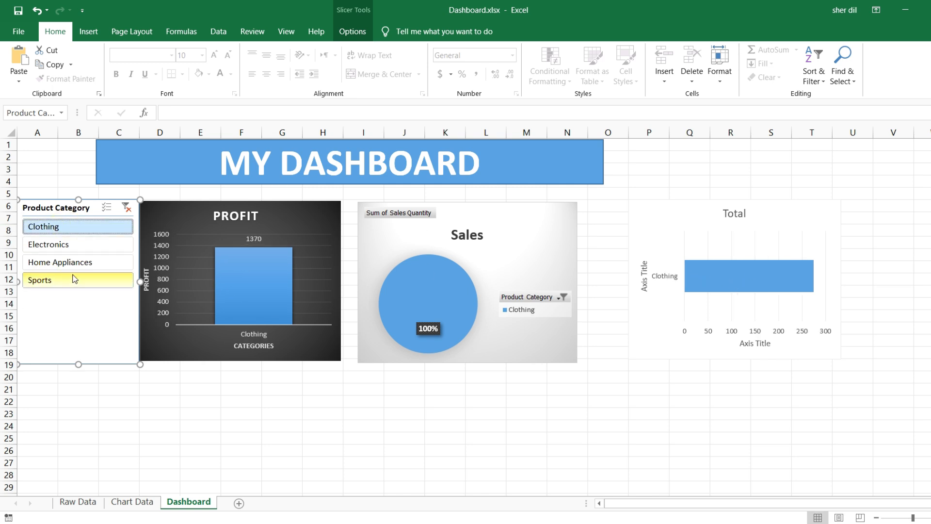
Step: Check the filtered pivot tables on the Raw Data sheet and clear the Product Category slicer filter on the Dashboard sheet
left_click(78, 502)
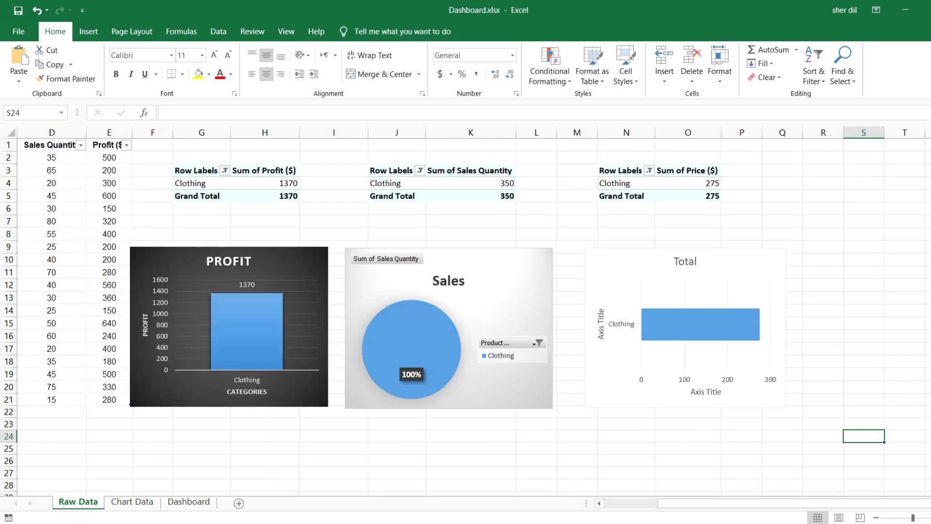
left_click_drag(678, 508, 624, 504)
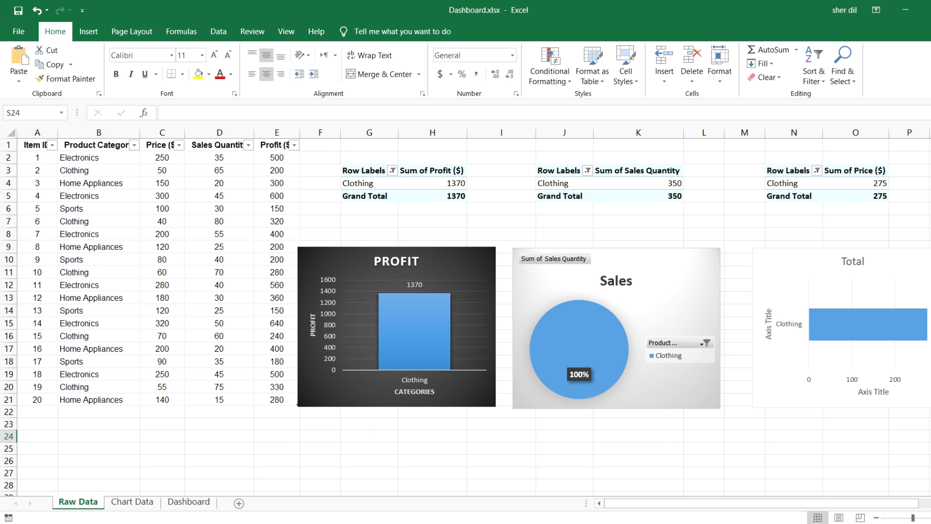
left_click(188, 502)
left_click(78, 502)
left_click(196, 262)
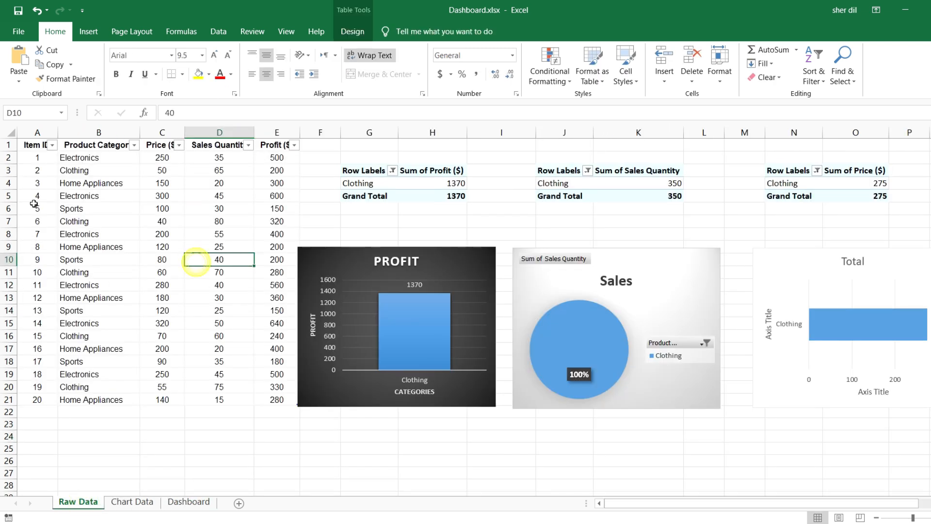
left_click(189, 502)
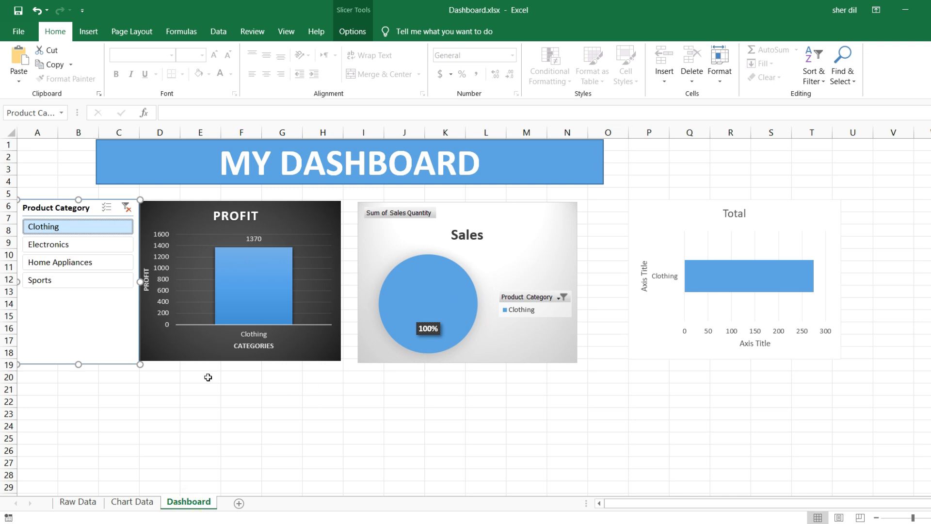
left_click(126, 207)
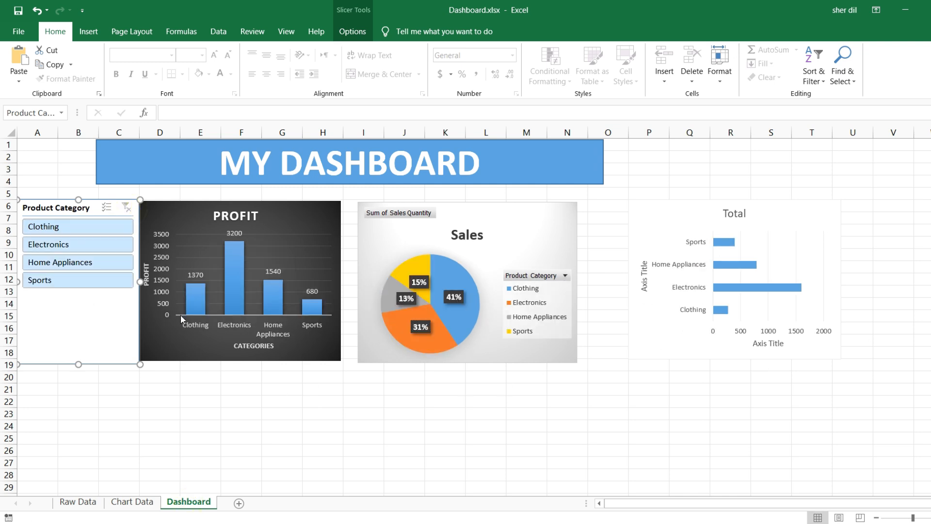
Step: On the Raw Data sheet, copy the product records in B2:E21 and paste them directly below, starting at B22
left_click(77, 501)
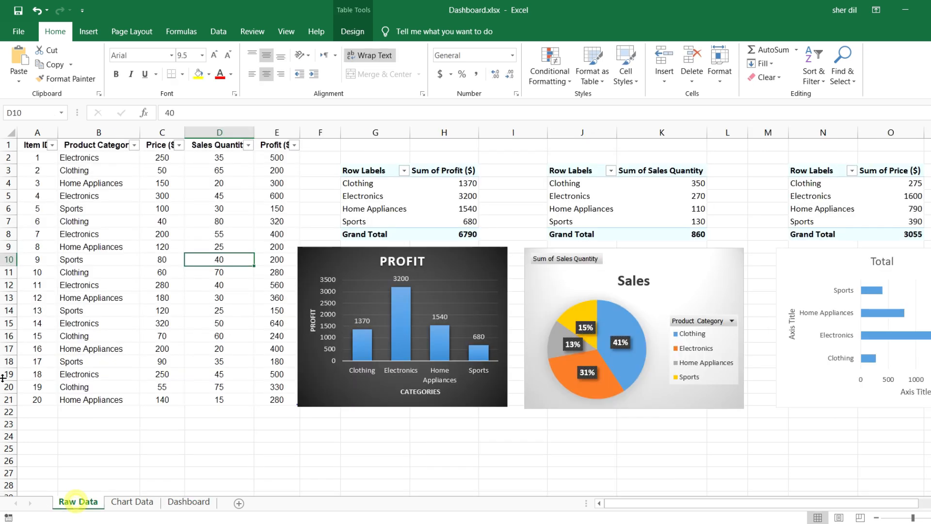
left_click_drag(38, 157, 259, 380)
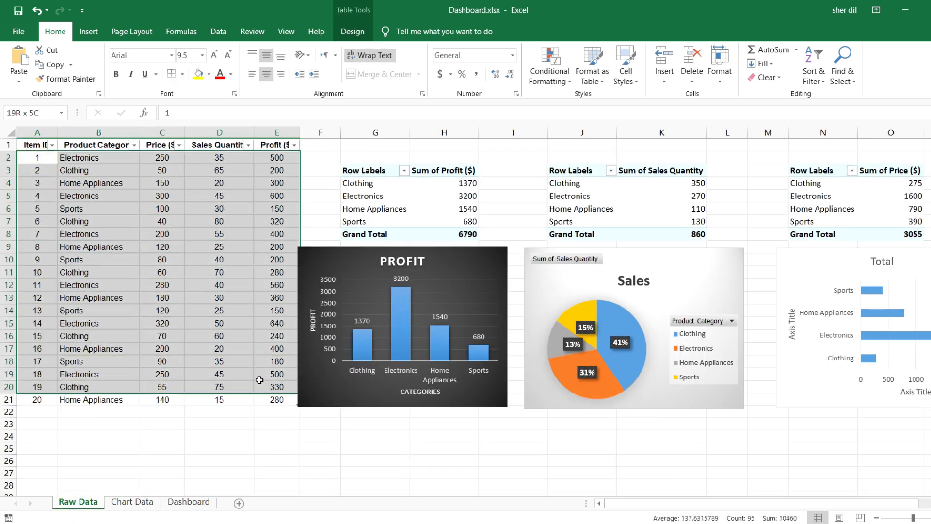
left_click_drag(102, 297, 102, 284)
left_click_drag(79, 161, 261, 397)
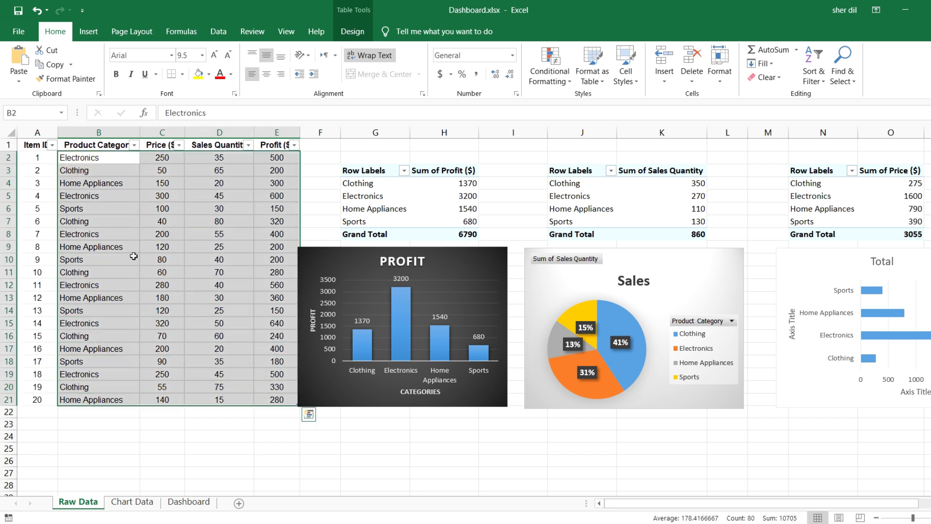
key("ctrl+c")
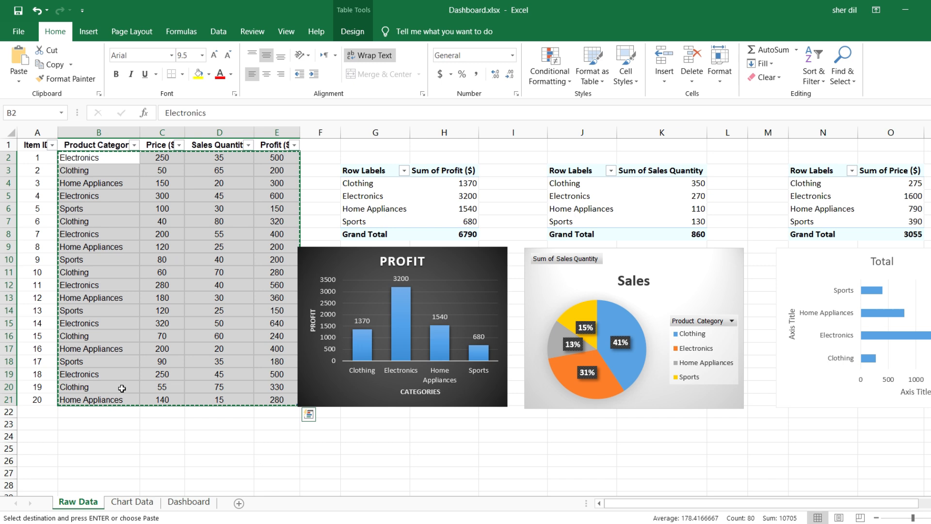
left_click(86, 416)
key("ctrl+v")
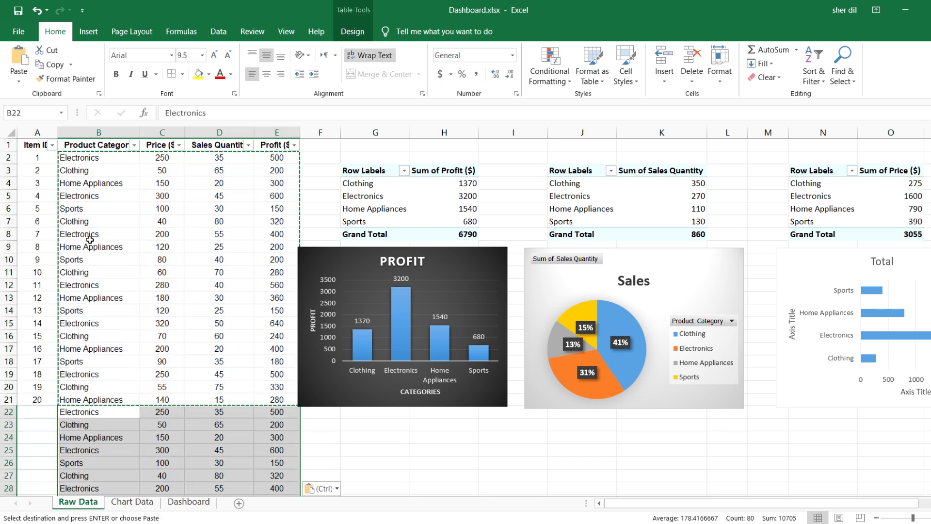
Step: Continue the Item ID number series in column A down to row 41 to cover the pasted records
left_click(137, 385)
left_click_drag(38, 349, 54, 494)
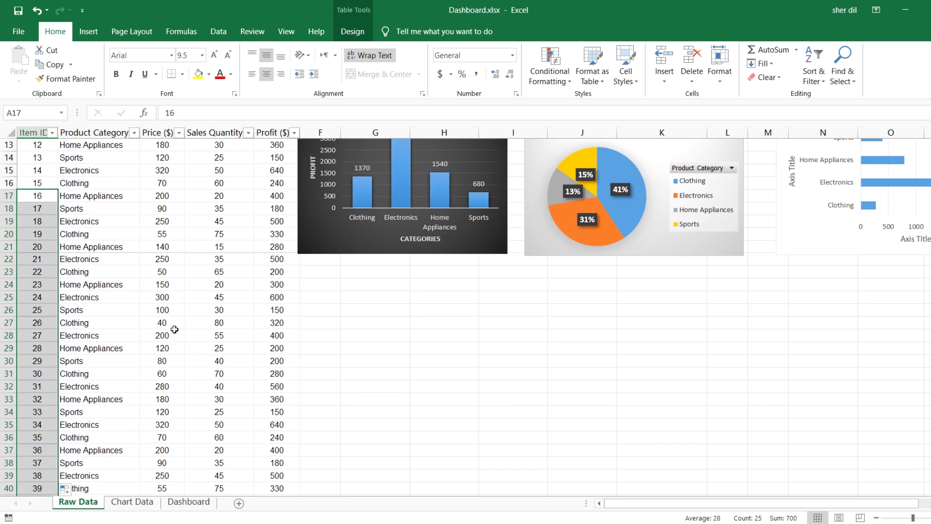
scroll(175, 339, "down", 3)
scroll(133, 336, "up", 7)
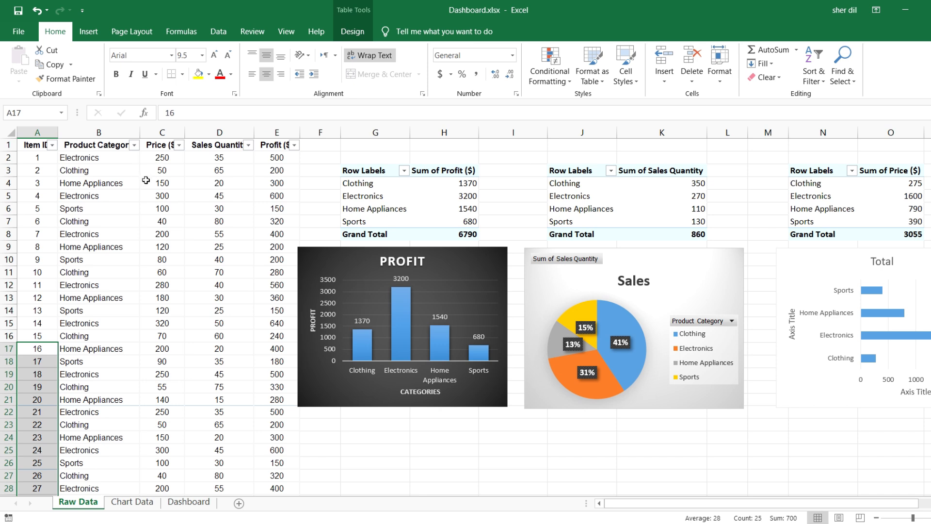
Step: Refresh all the pivot tables with the extended source table and show the updated charts on the Dashboard sheet
left_click(208, 260)
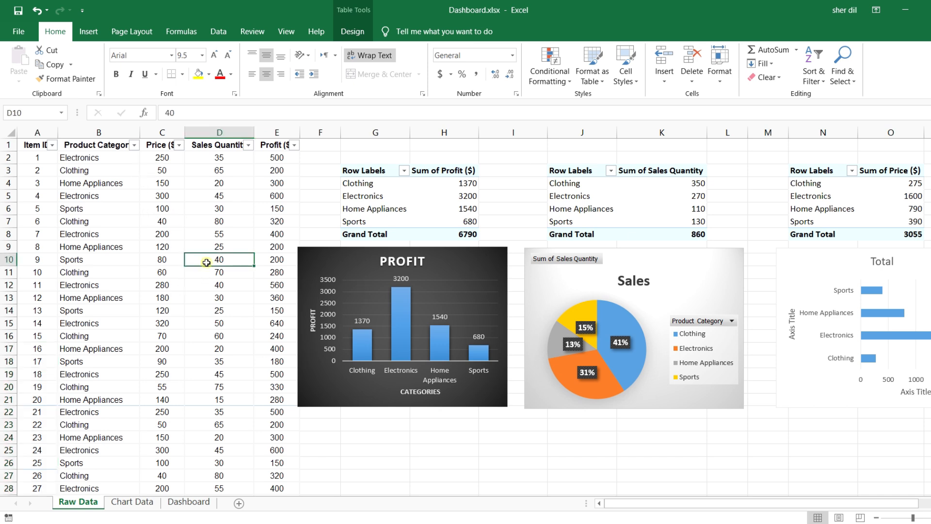
left_click(362, 32)
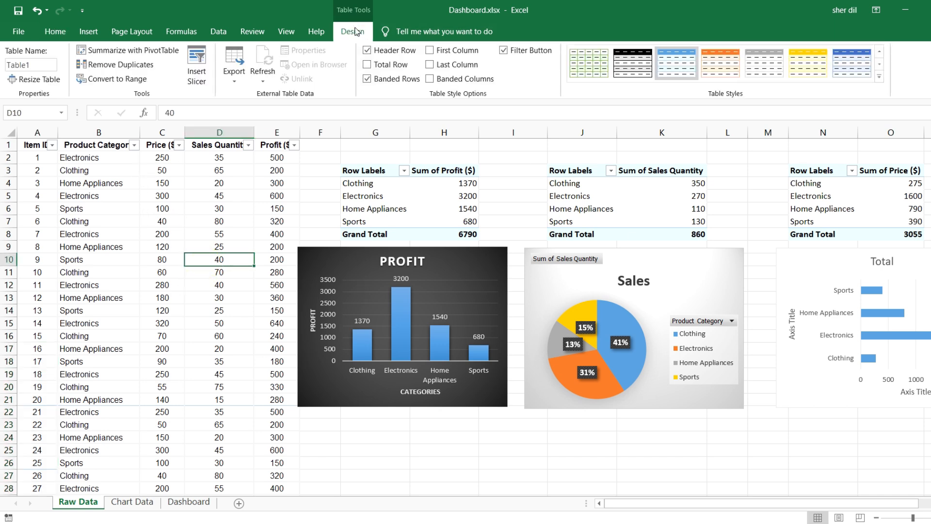
left_click(267, 82)
left_click(282, 111)
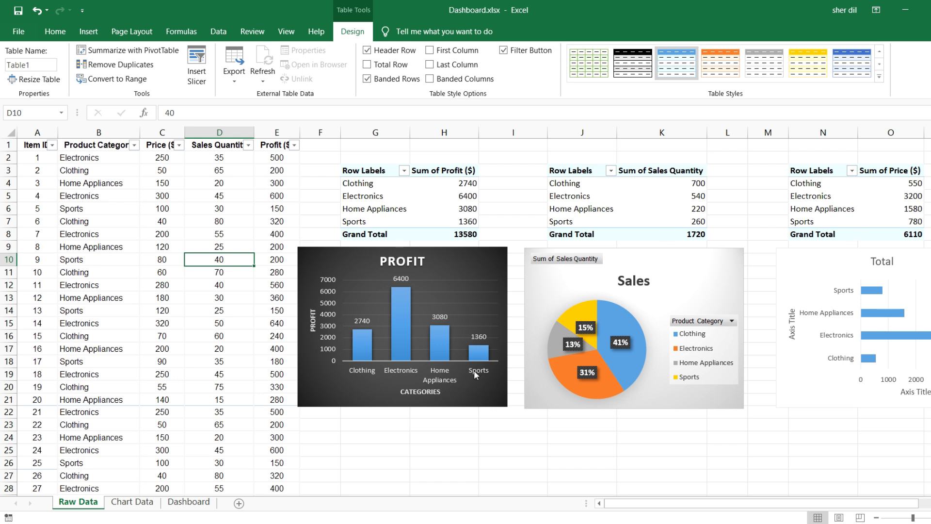
left_click(188, 502)
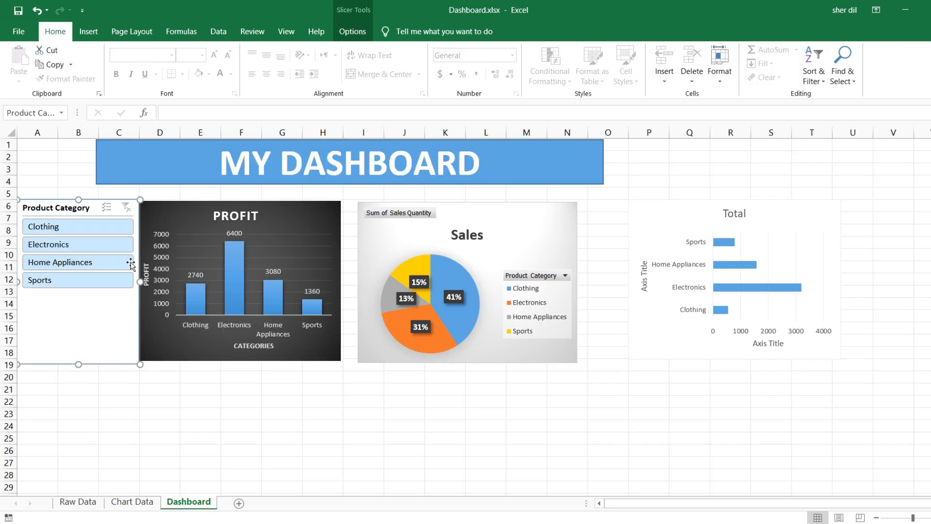
Step: Refresh all the pivot tables from the PROFIT chart on the Dashboard sheet
left_click(173, 211)
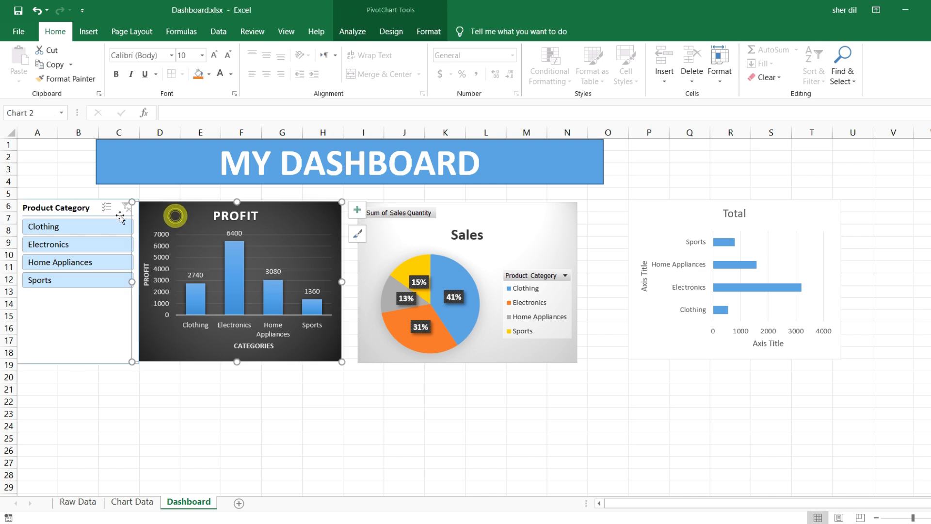
left_click(68, 208)
left_click(180, 210)
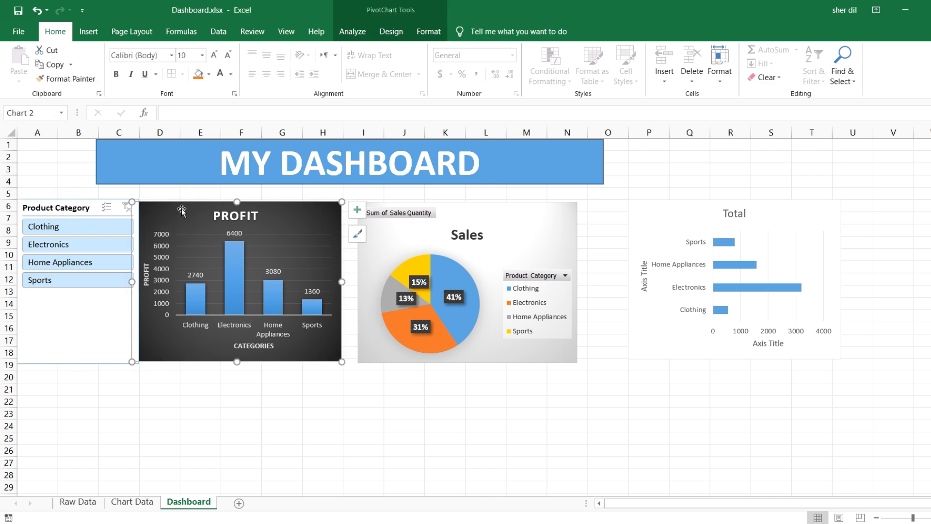
left_click(390, 32)
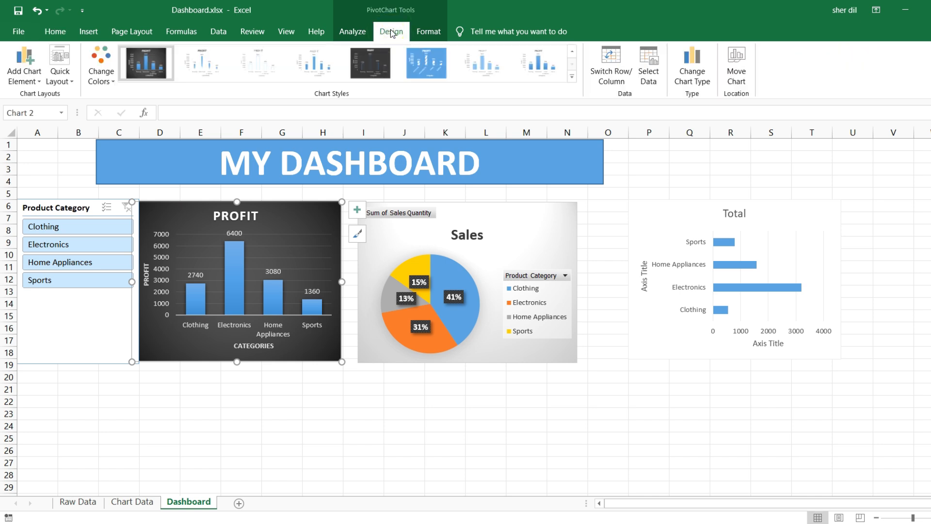
left_click(359, 32)
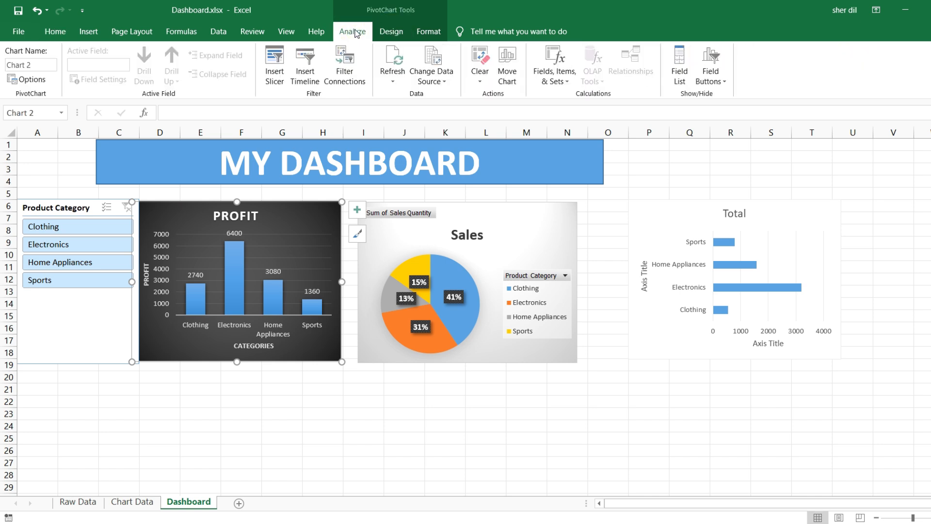
left_click(392, 83)
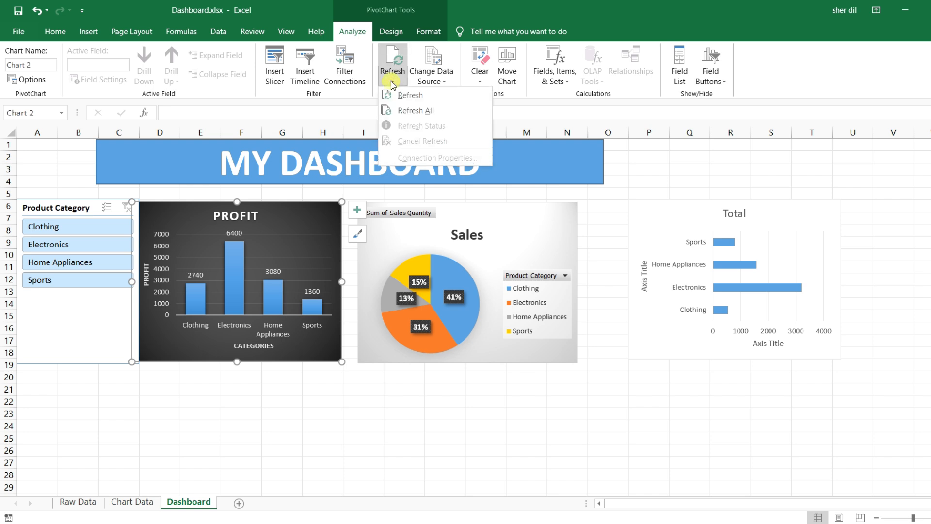
left_click(416, 110)
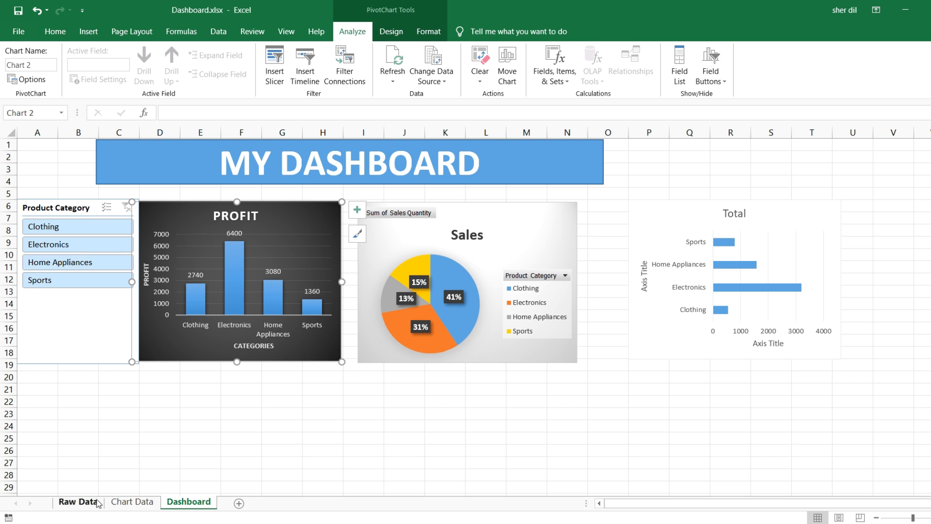
Step: On the Raw Data sheet, change the Profit value of item 11 in cell E12 to 2560
left_click(78, 501)
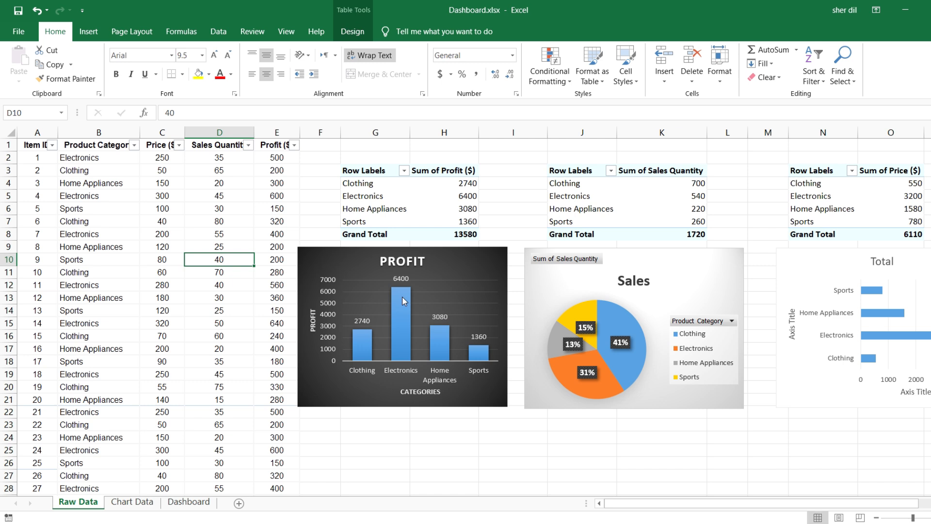
mouse_move(403, 298)
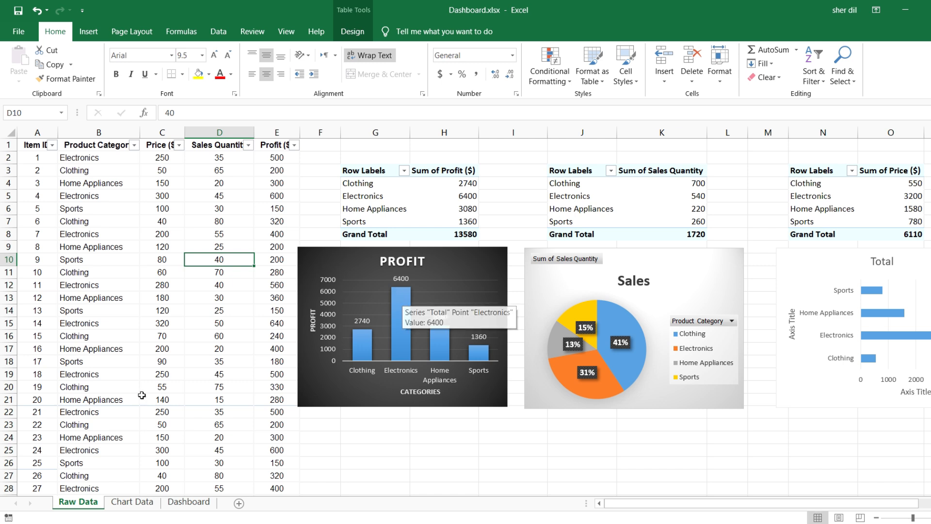
left_click(272, 286)
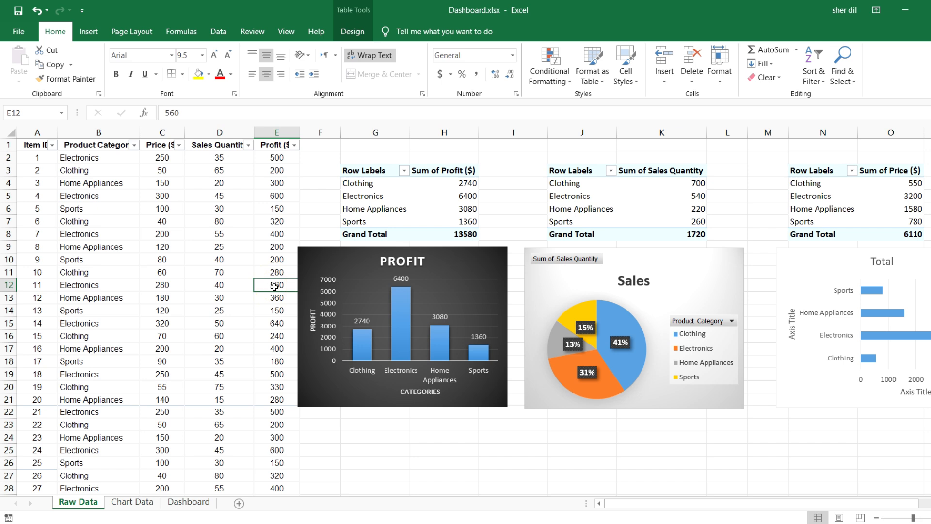
double_click(272, 285)
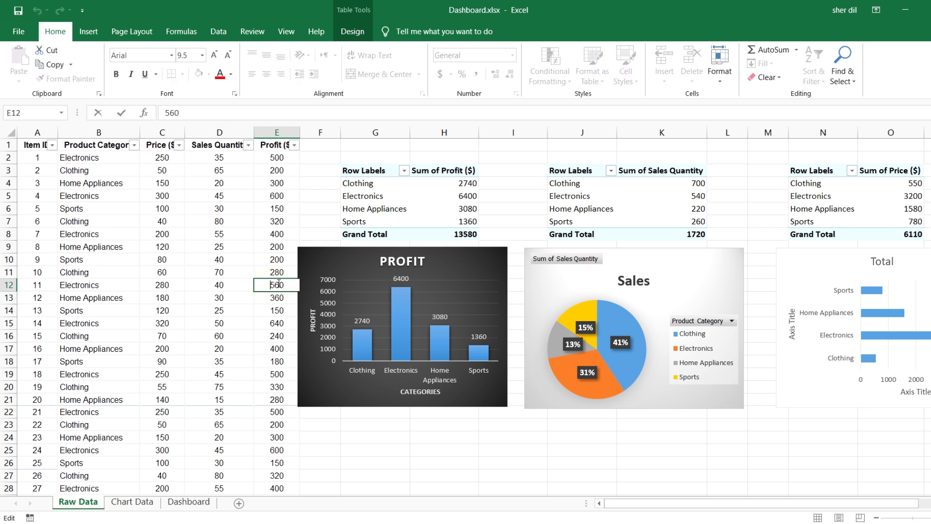
type("2")
key("Return")
left_click(272, 285)
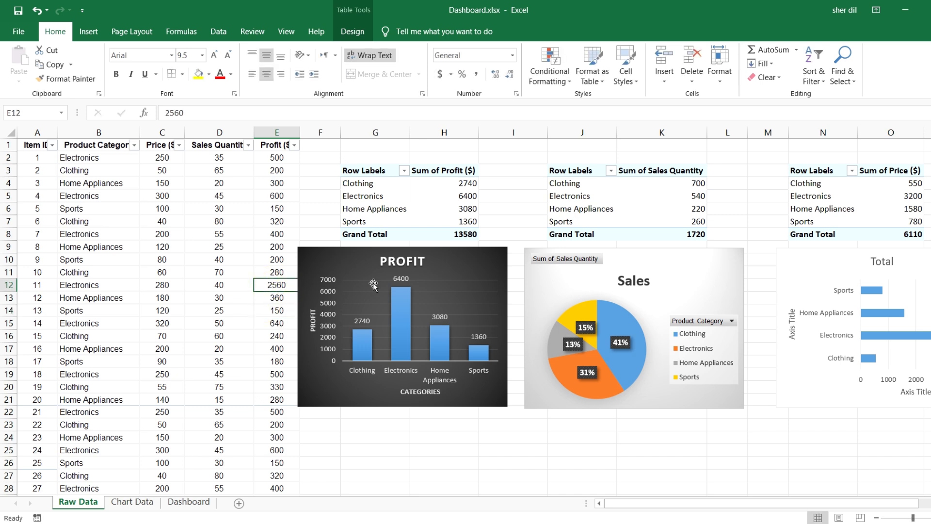
Step: Refresh all the data from the source table and check the updated PROFIT chart on the Dashboard sheet
left_click(352, 31)
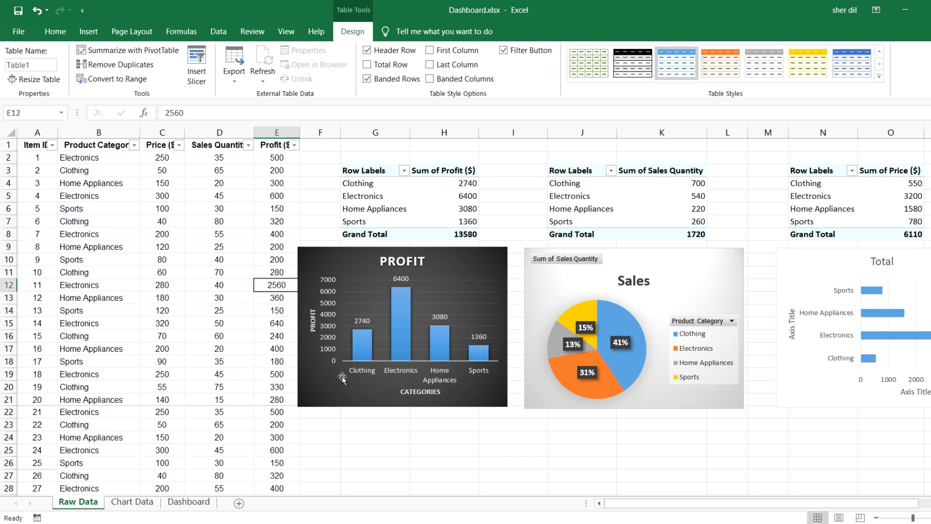
left_click(263, 77)
left_click(274, 109)
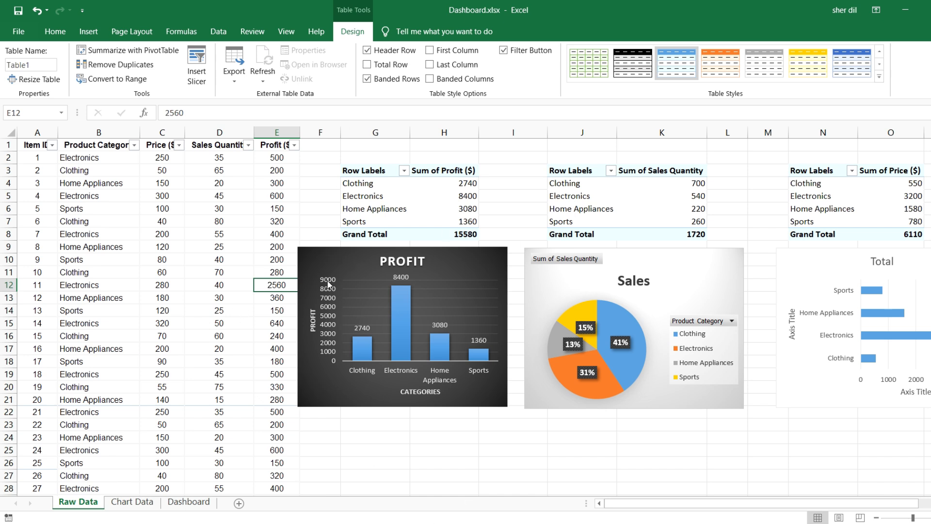
left_click(187, 502)
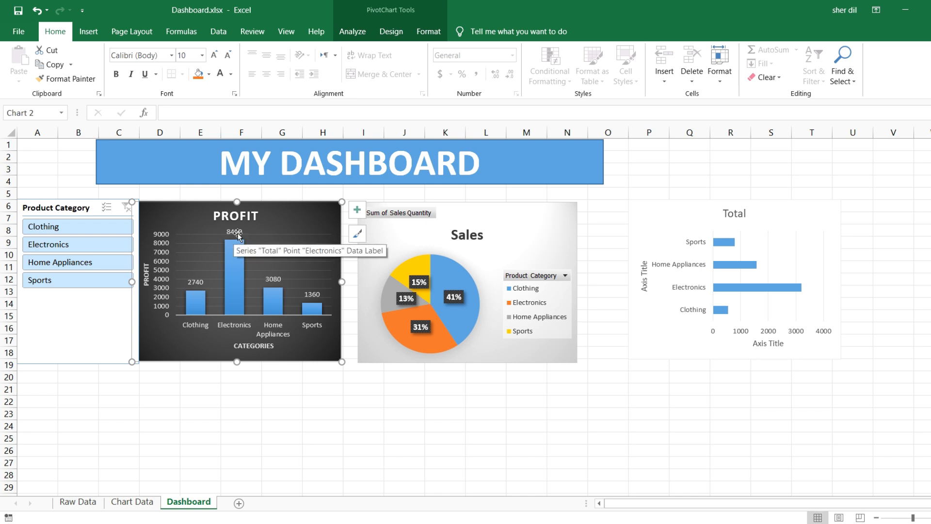
left_click(258, 390)
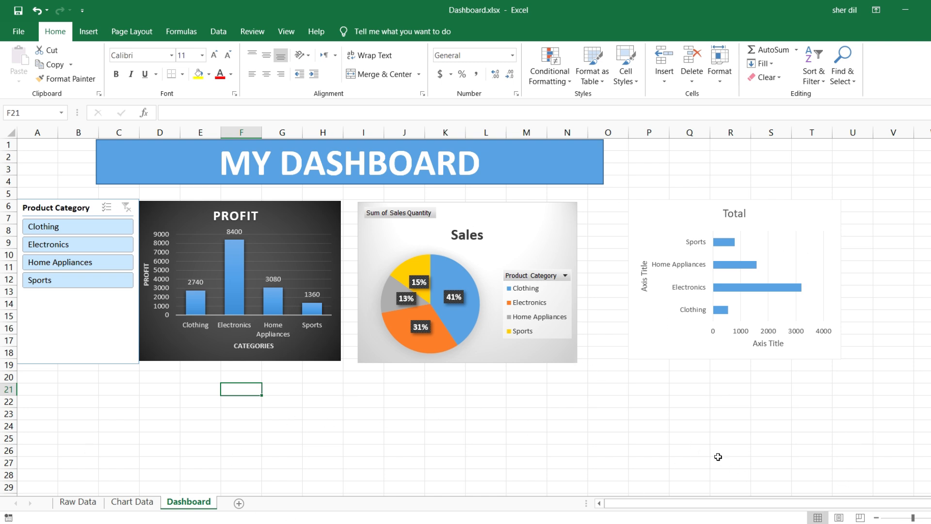
Step: Open the Product Category slicer's position and layout settings and move the slicer below the banner, over the lower part of the PROFIT chart
left_click(57, 212)
mouse_move(57, 213)
left_mouse_down()
mouse_move(136, 246)
mouse_move(56, 213)
left_mouse_up()
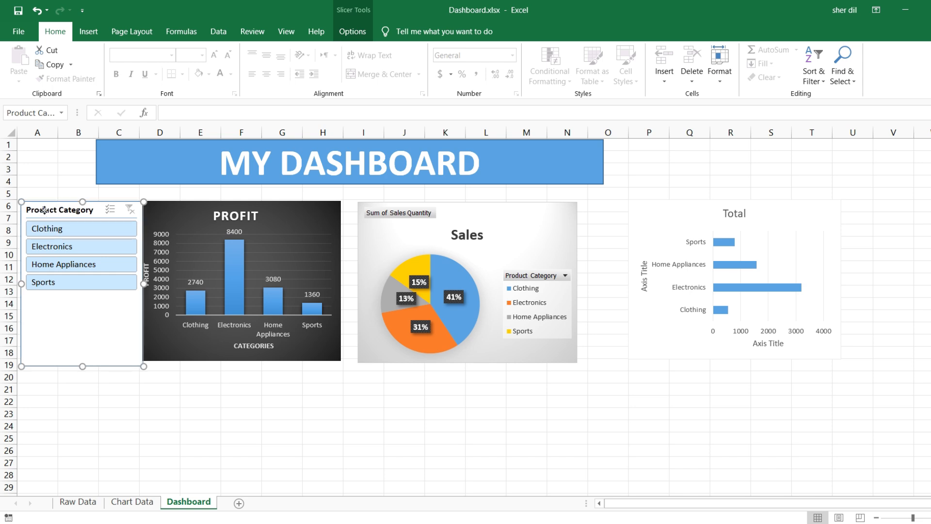
right_click(44, 209)
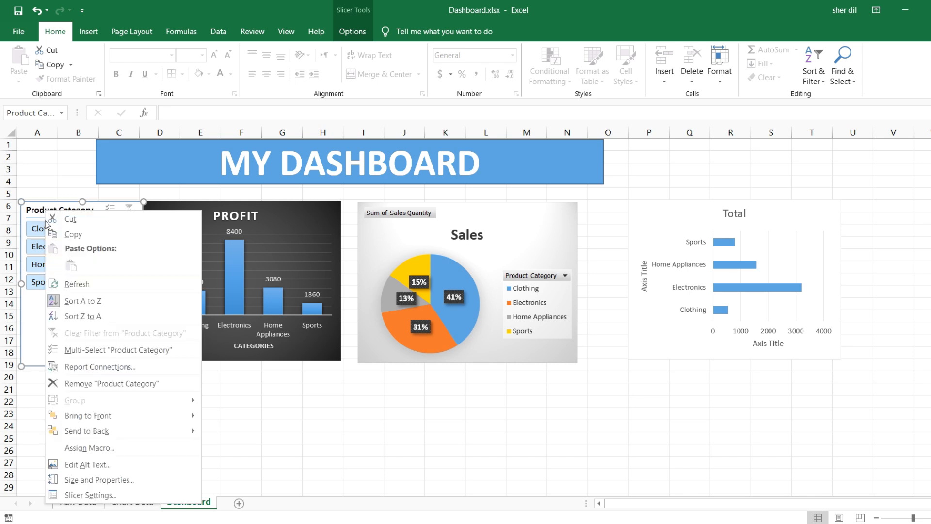
left_click(80, 480)
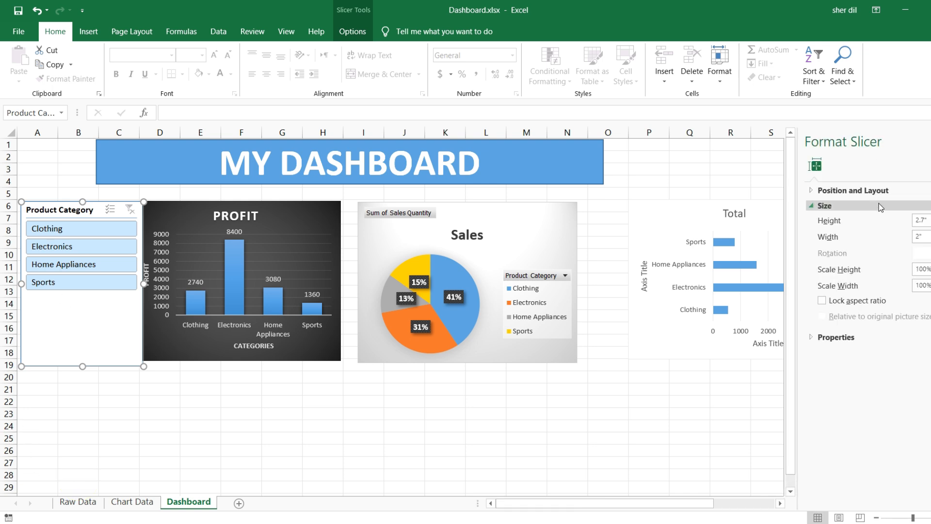
left_click(810, 192)
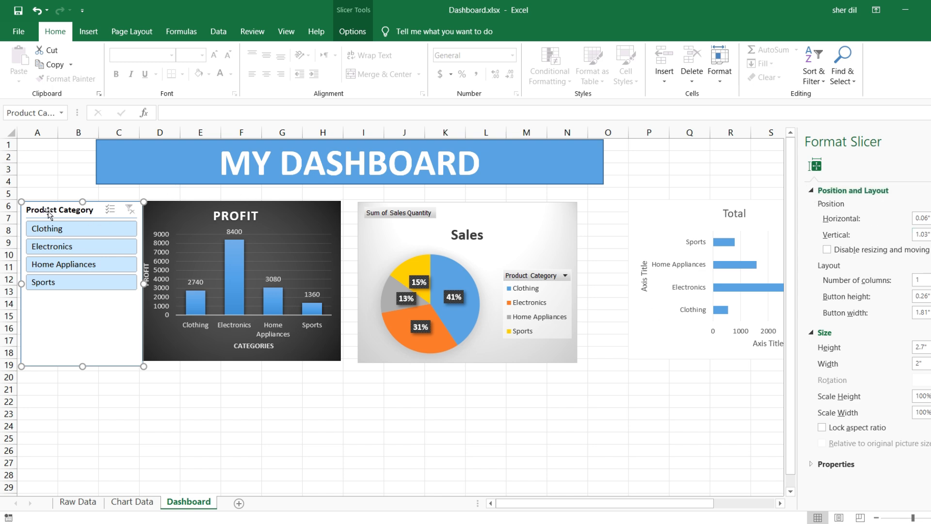
left_click_drag(48, 210, 271, 338)
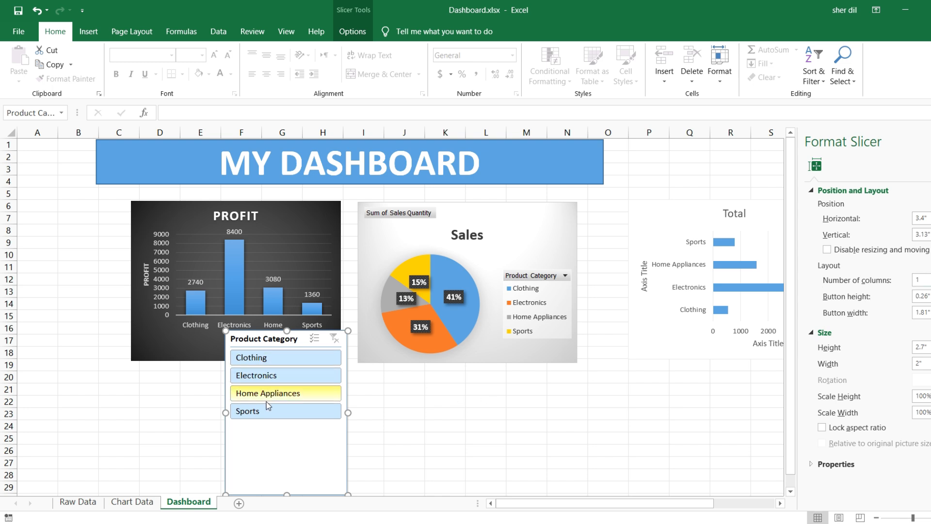
Step: Set the slicer to 4 columns and resize it to a flat strip about 8.23" wide and 0.78" high below the charts
key("Up")
key("Up")
key("Up")
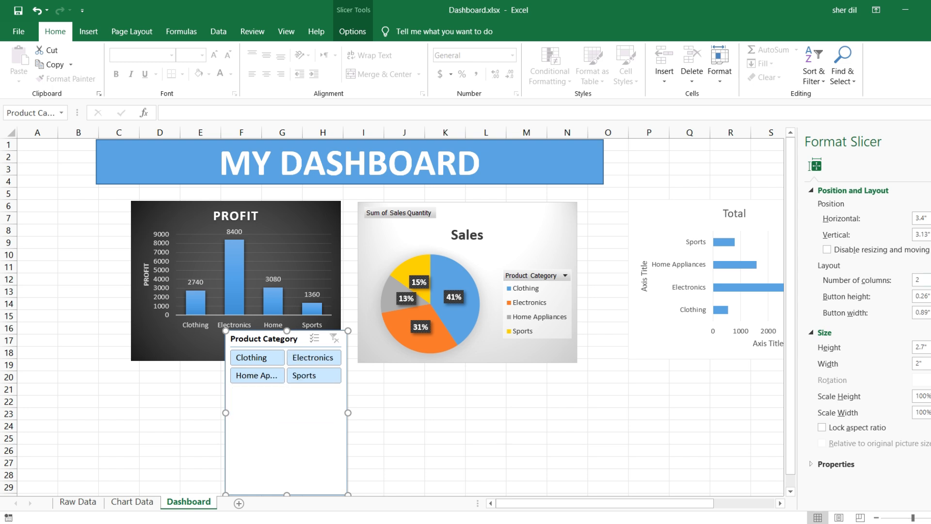
left_click_drag(350, 413, 728, 413)
left_click_drag(477, 494, 473, 383)
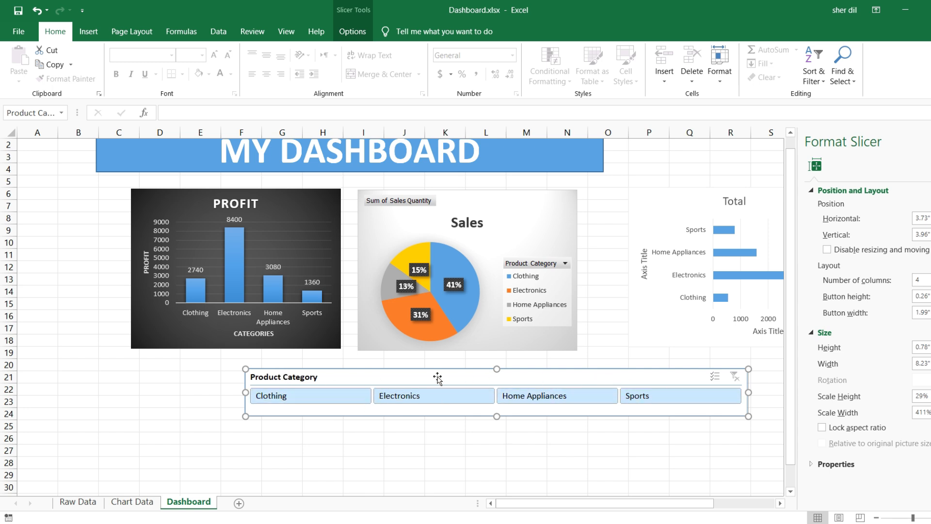
Step: Turn off the slicer's header display and reduce its height to about 0.46" to fit the single row of category buttons
right_click(364, 378)
left_click(383, 367)
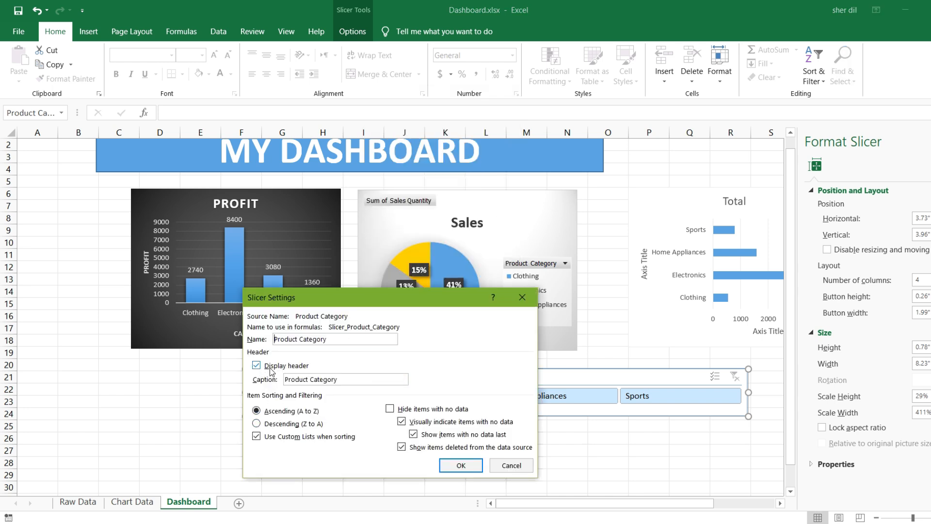
left_click(258, 367)
left_click(460, 465)
left_click_drag(496, 415, 498, 396)
left_click(412, 449)
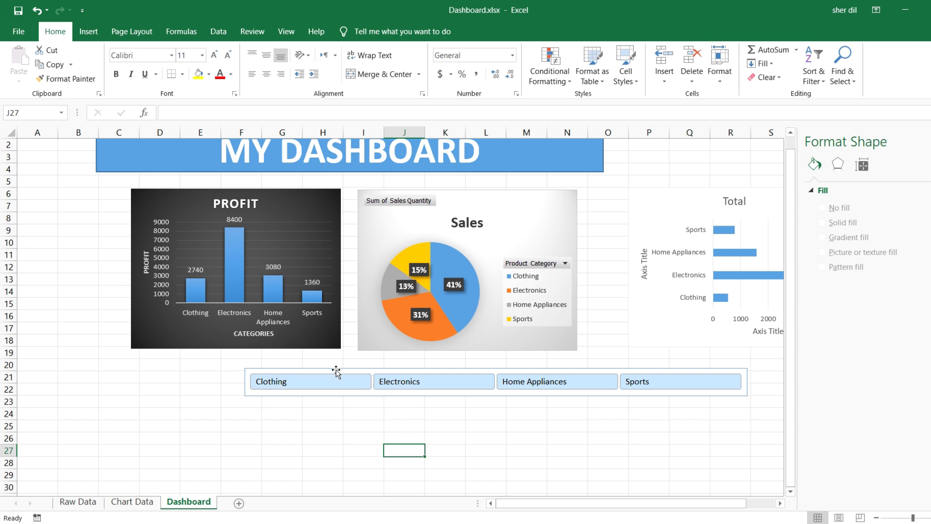
left_click(557, 439)
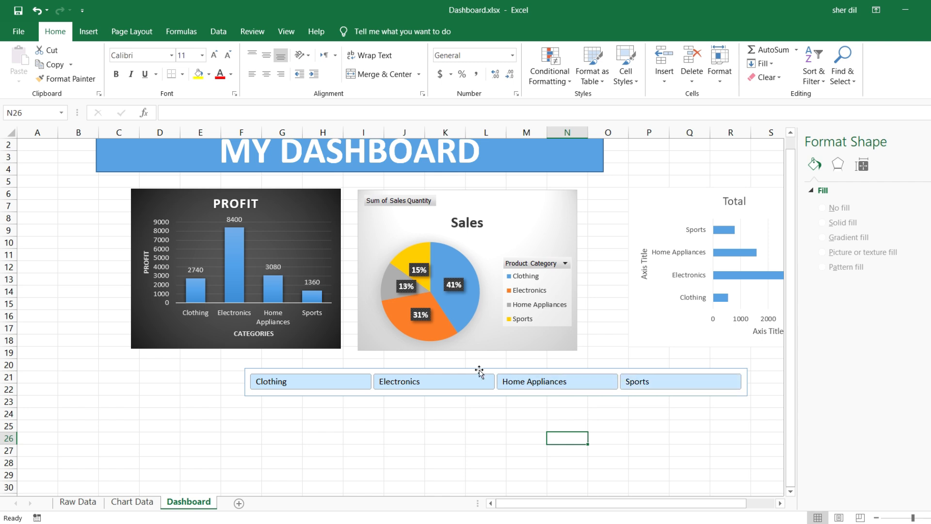
Step: Test the slicer by filtering the charts to Clothing, Electronics, Home Appliances and Sports in turn, clear the filter and close the format settings
left_click(298, 380)
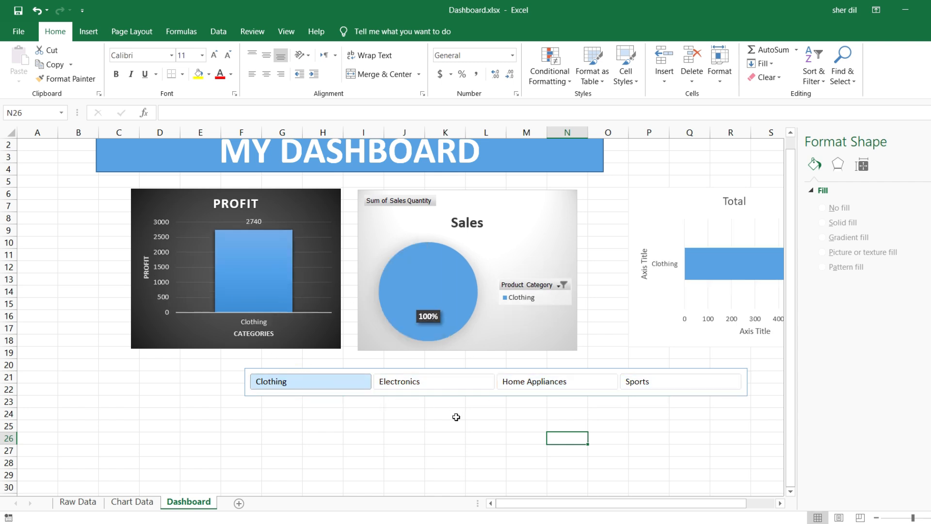
left_click(441, 388)
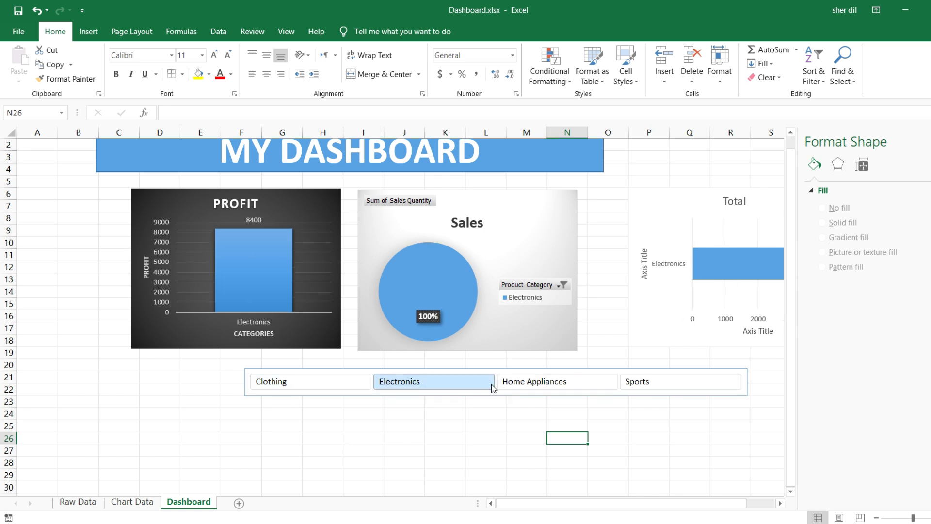
left_click(598, 387)
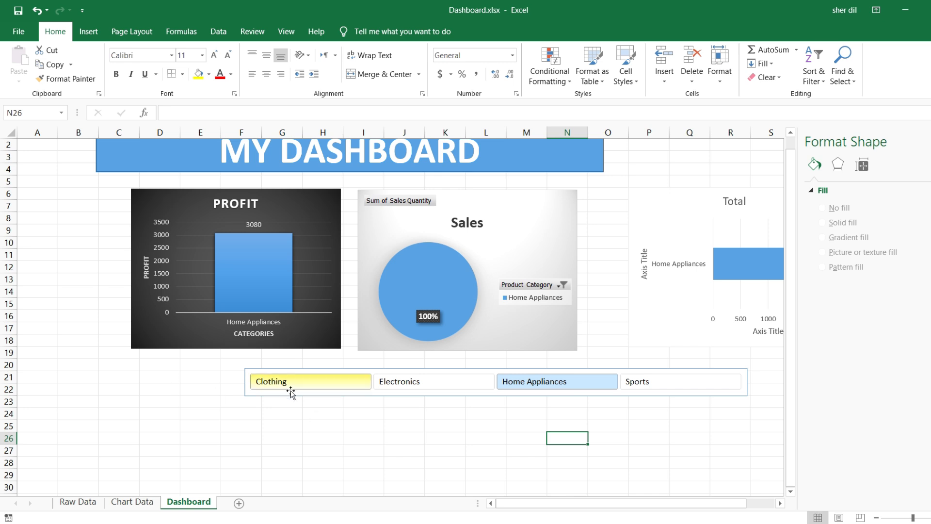
left_click(669, 381)
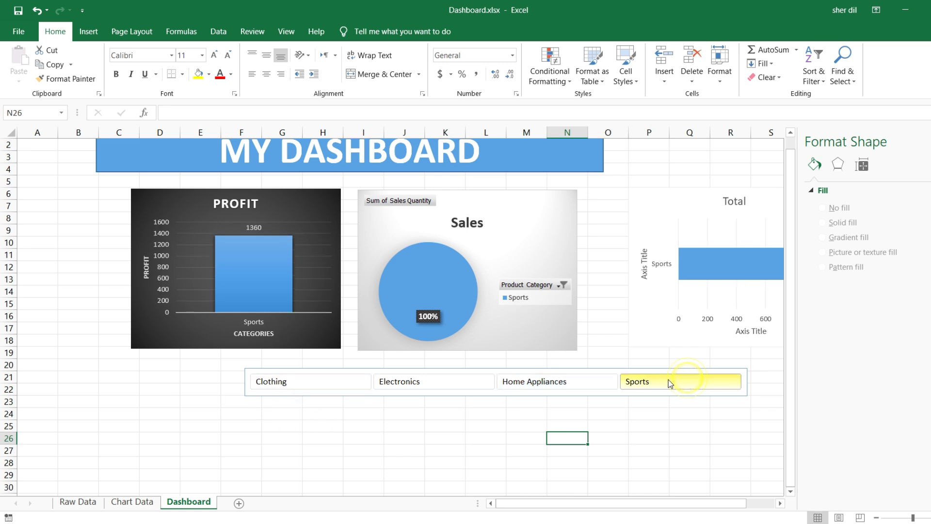
right_click(345, 373)
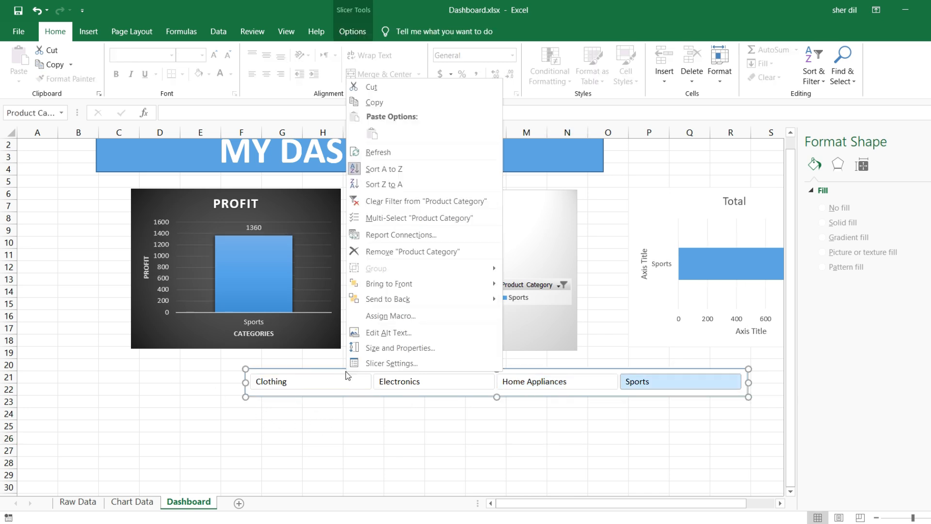
left_click(412, 201)
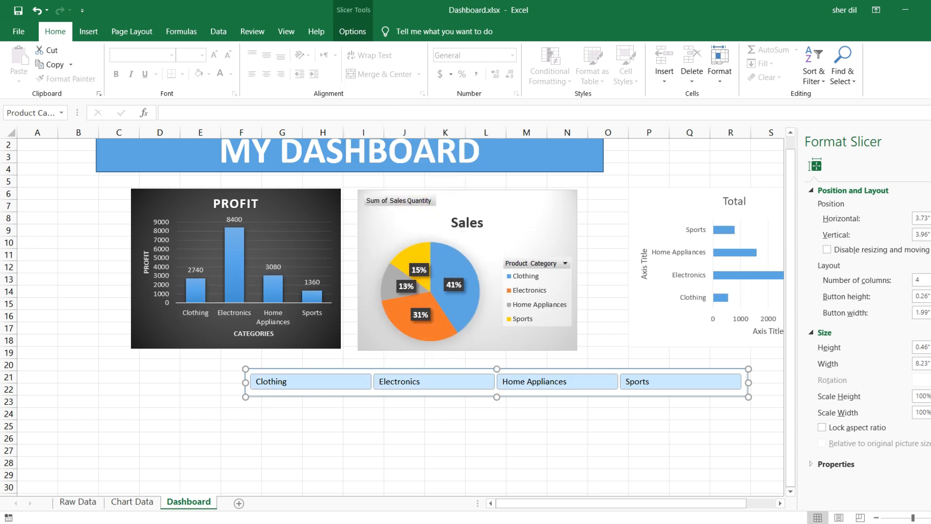
left_click(930, 142)
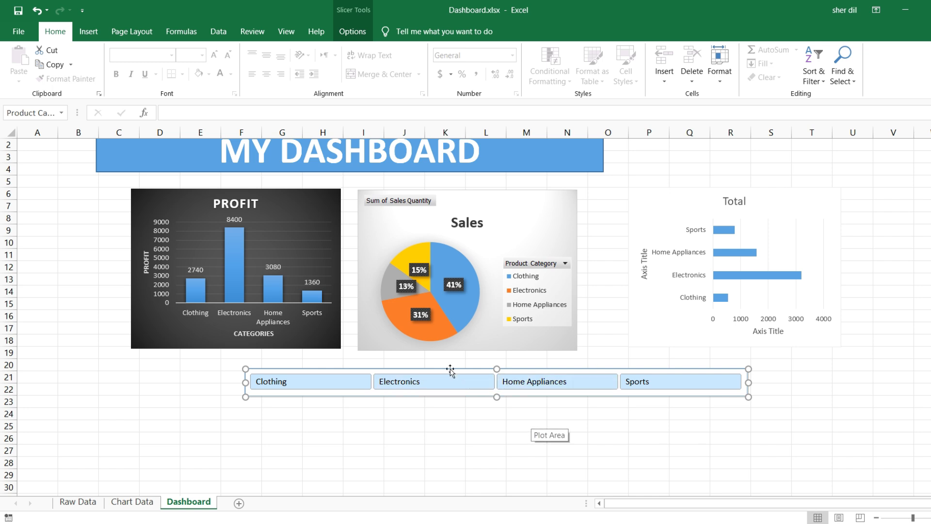
Step: Nudge the slicer up to about 3.88" vertical and disable resizing and moving in its position and layout properties
mouse_move(449, 370)
left_mouse_down()
mouse_move(446, 349)
mouse_move(447, 376)
mouse_move(451, 364)
left_mouse_up()
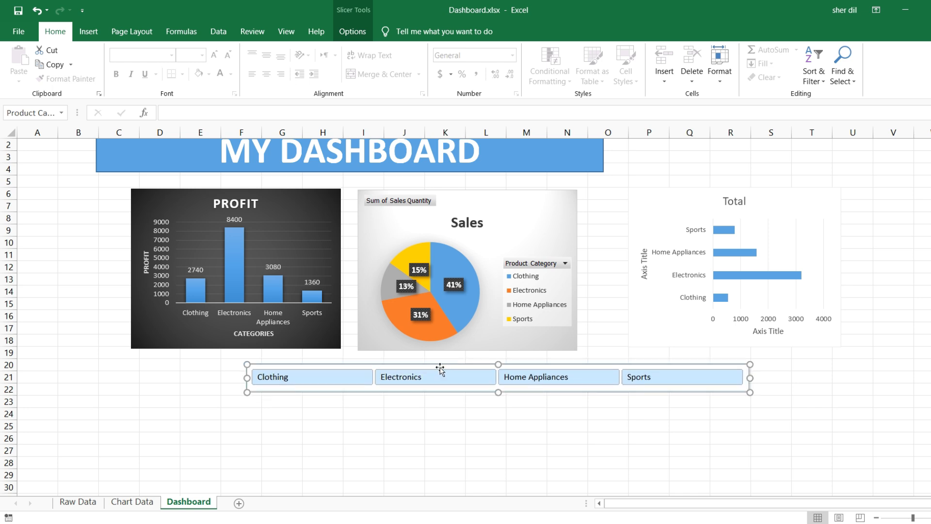
right_click(441, 370)
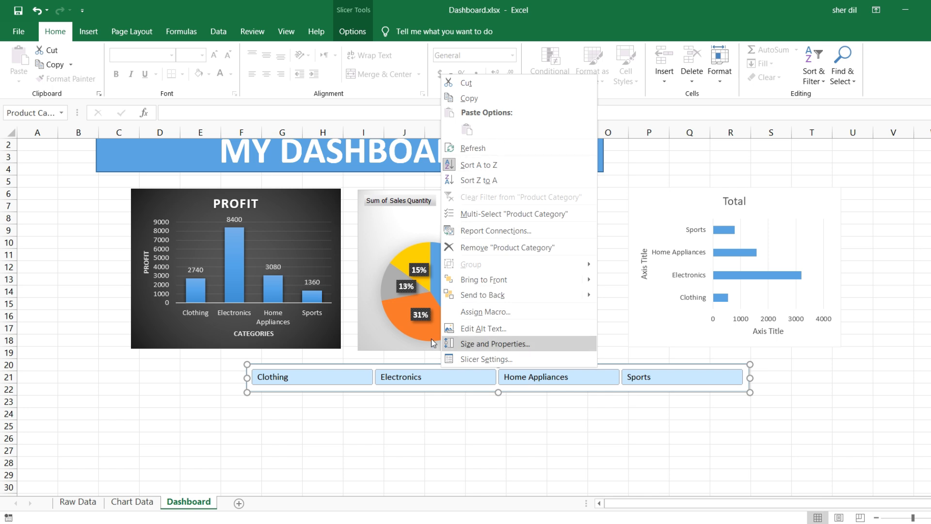
left_click(503, 345)
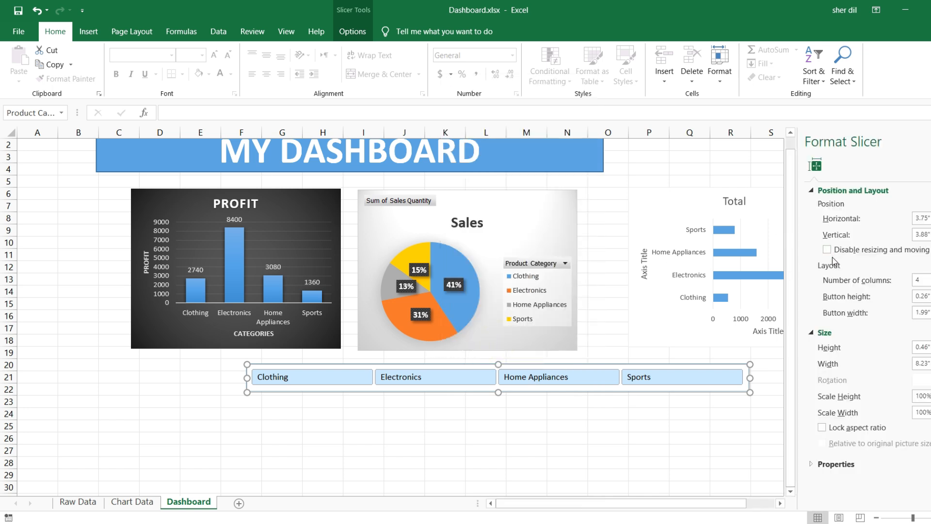
left_click(827, 251)
left_click(608, 462)
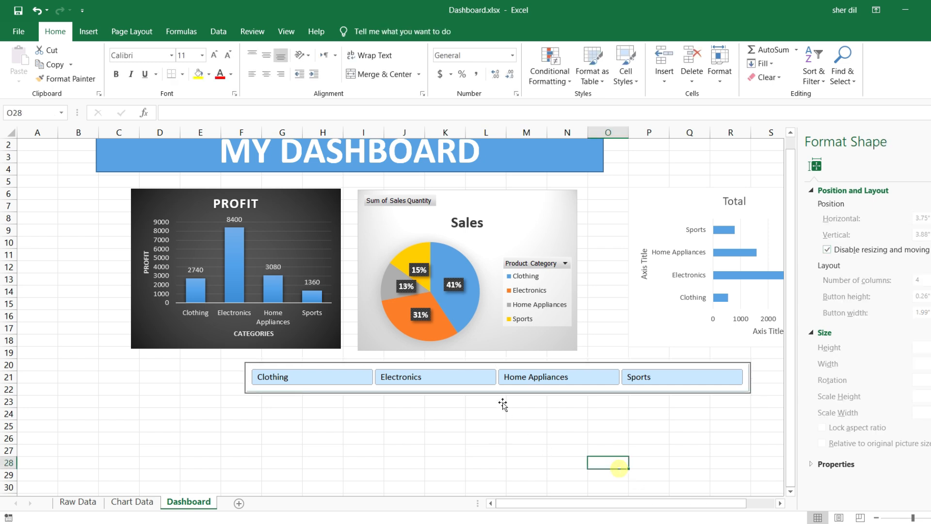
left_click(485, 413)
left_click(930, 142)
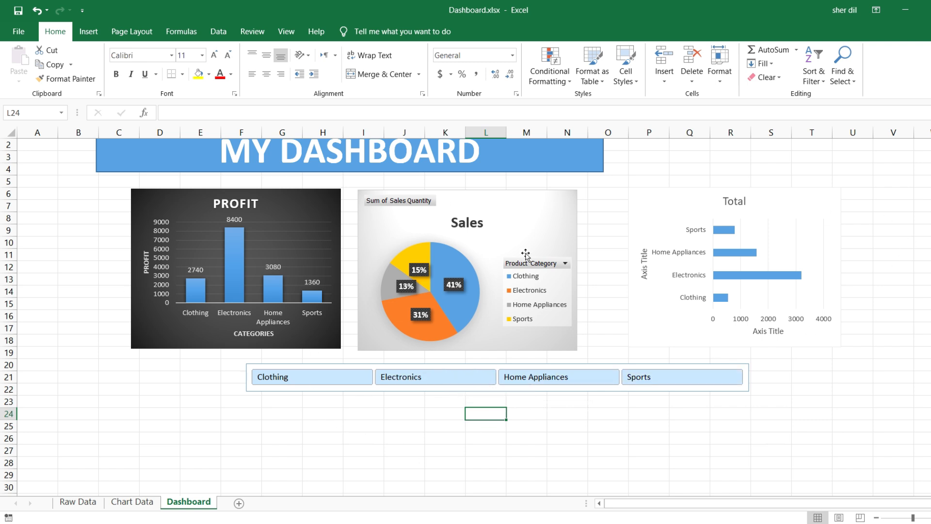
Step: Widen the MY DASHBOARD title banner to the end of column U so that it spans all three charts
scroll(506, 329, "up", 1)
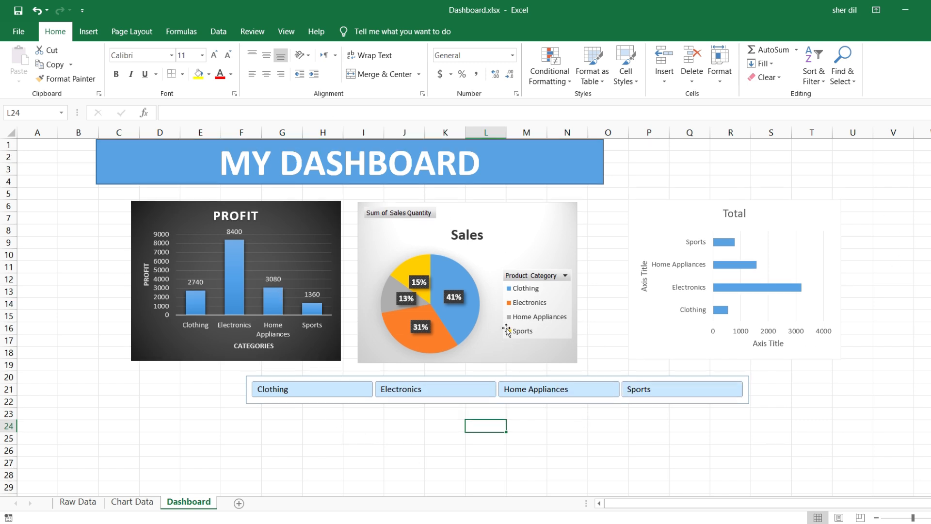
left_click(393, 167)
left_click_drag(604, 165, 874, 167)
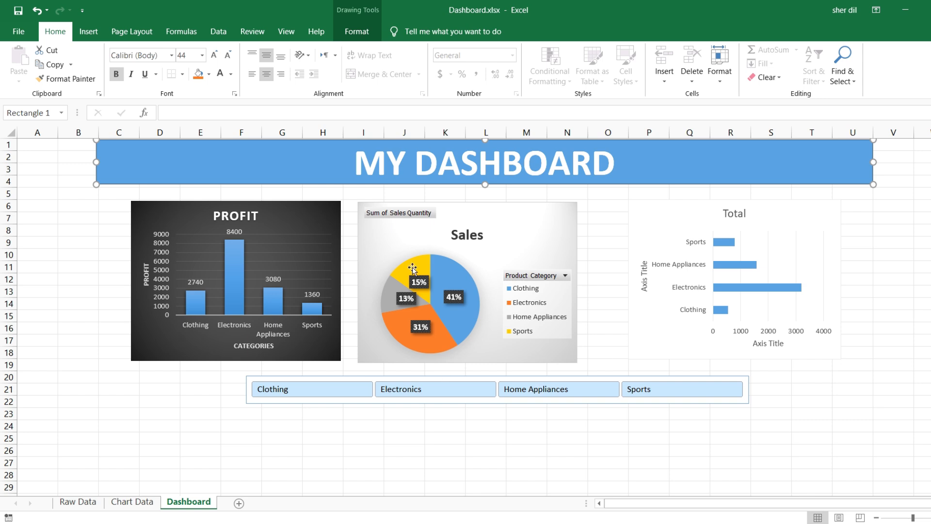